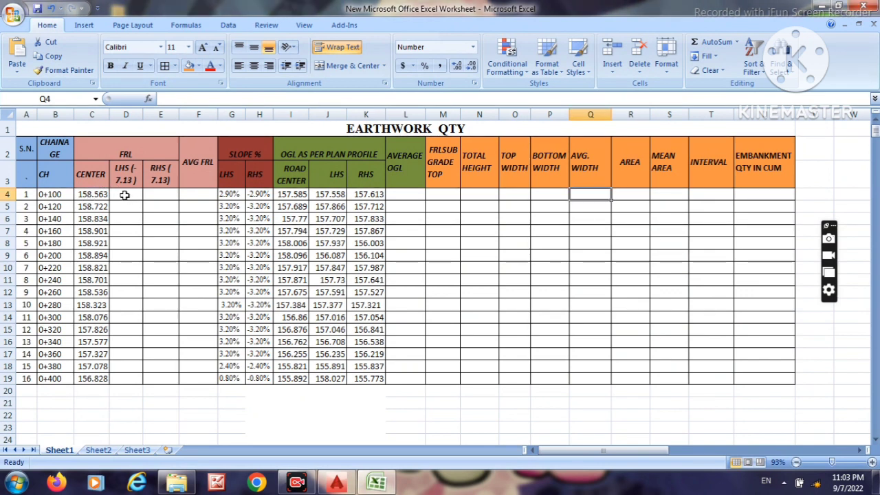
# Calculate the LHS FRL column with =C4-(G4*7.13) in D4 and copy the formula down to D19.
pyautogui.click(125, 195)
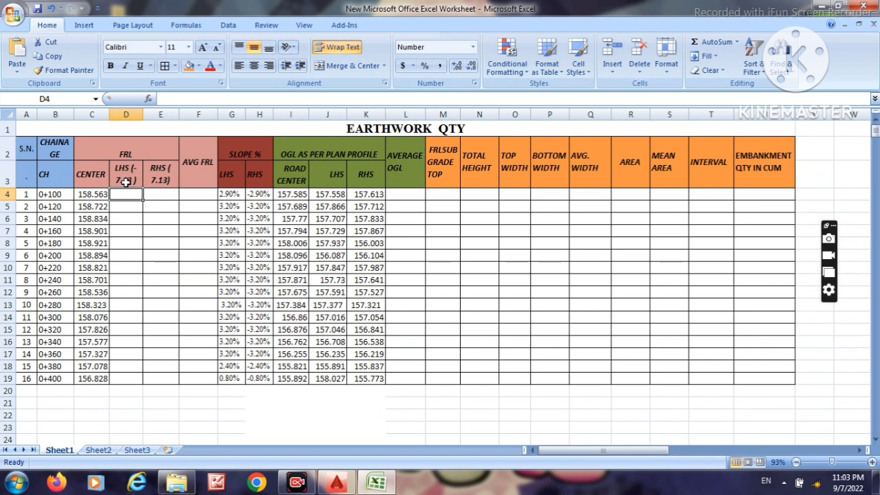
pyautogui.click(130, 231)
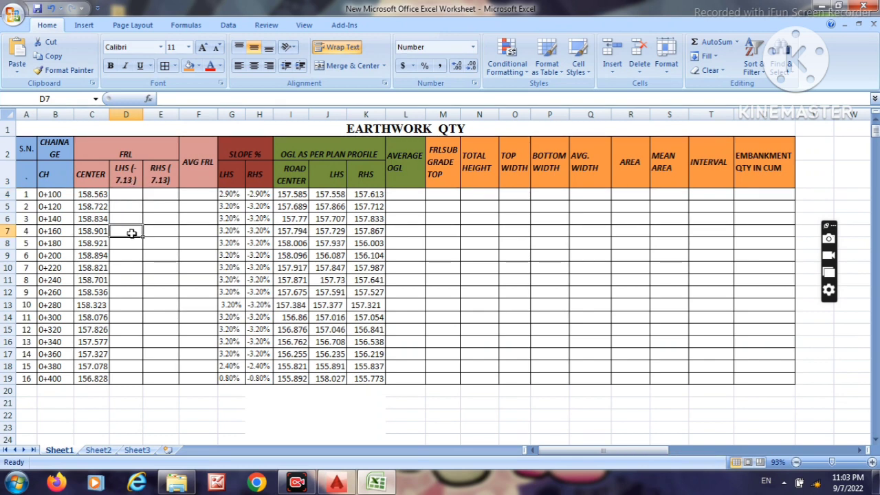
pyautogui.click(123, 196)
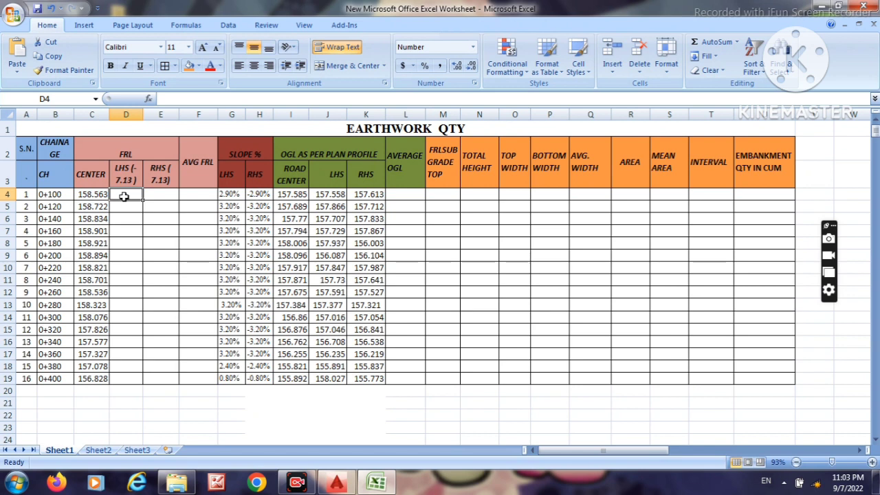
pyautogui.write('=')
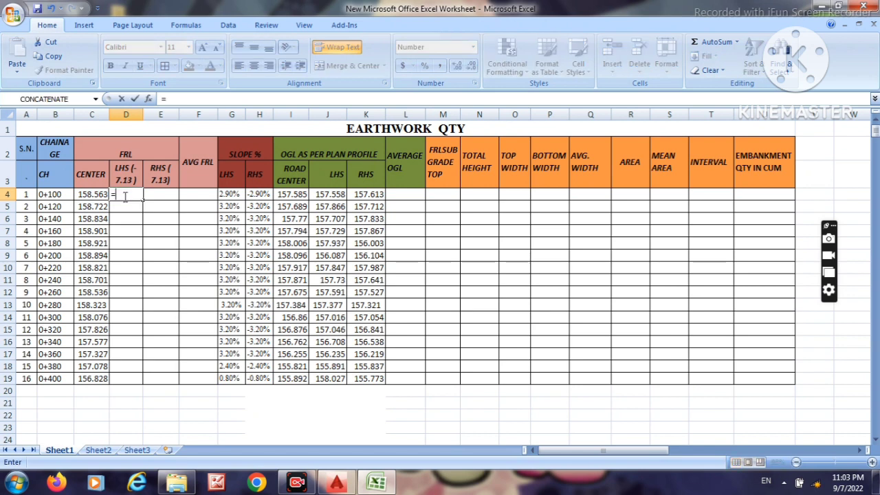
pyautogui.click(84, 196)
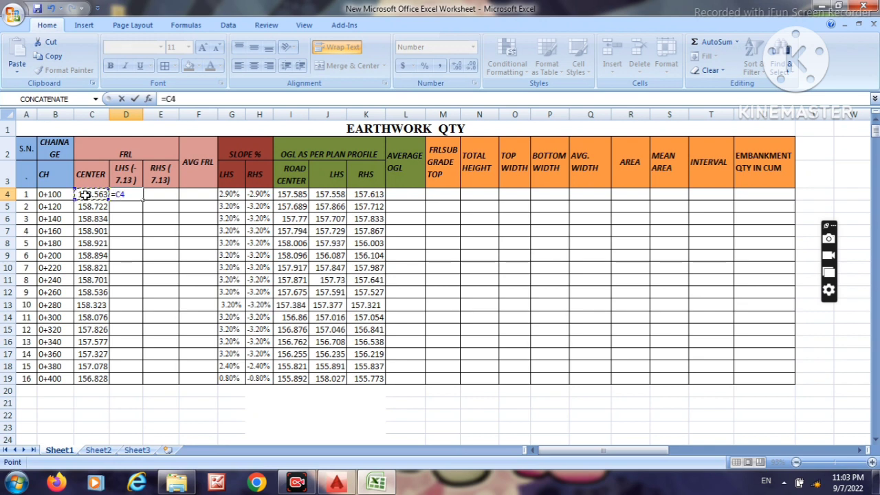
pyautogui.write('-(')
pyautogui.click(227, 195)
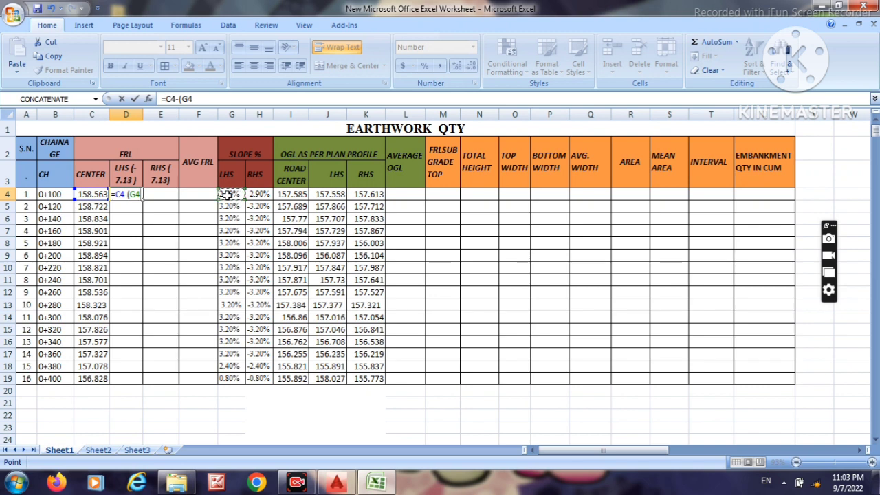
pyautogui.write('*')
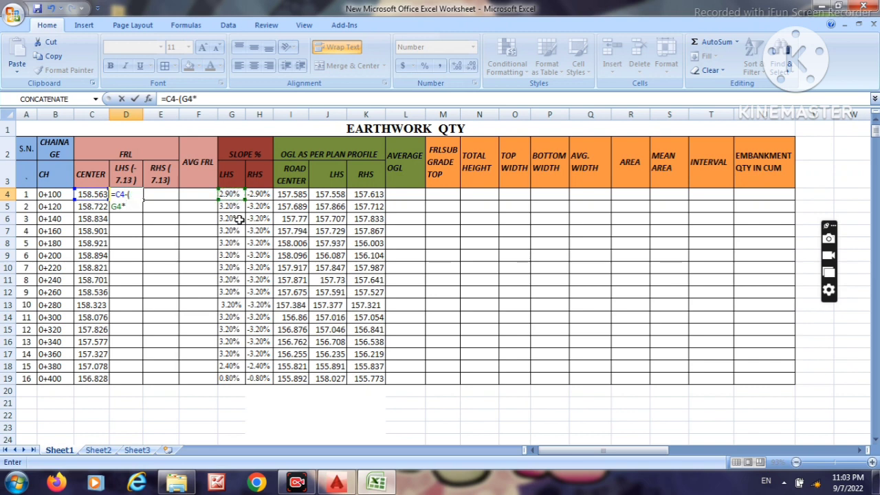
pyautogui.write('7.13')
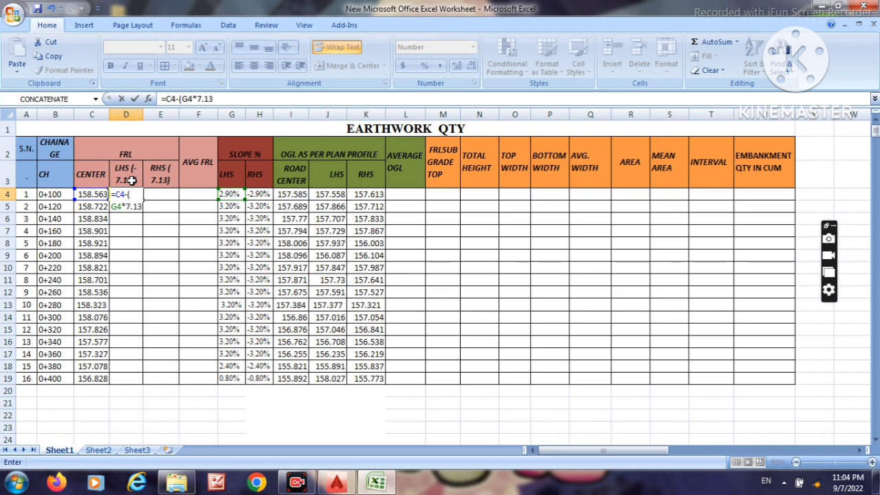
pyautogui.write(')')
pyautogui.press('Return')
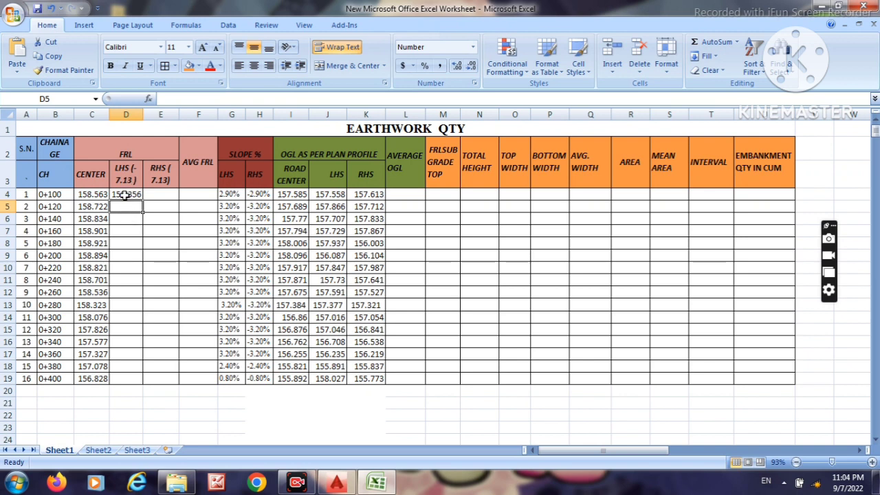
pyautogui.click(123, 195)
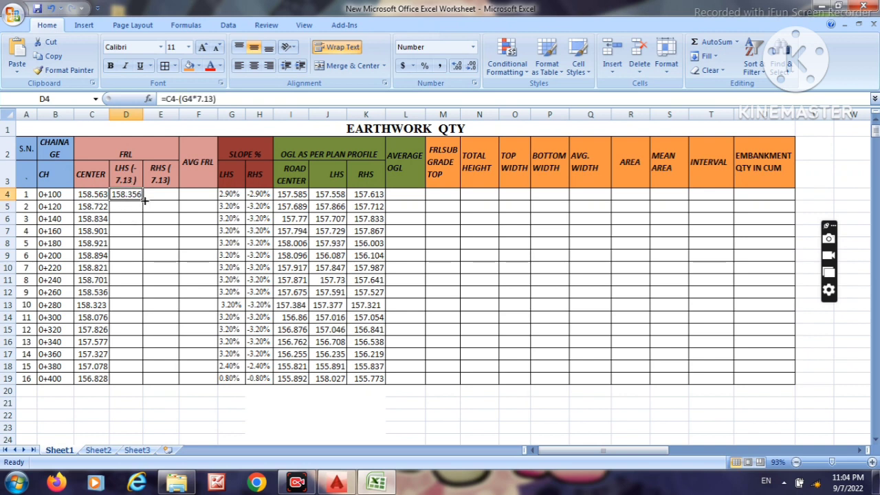
pyautogui.moveTo(145, 199); pyautogui.dragTo(136, 379)
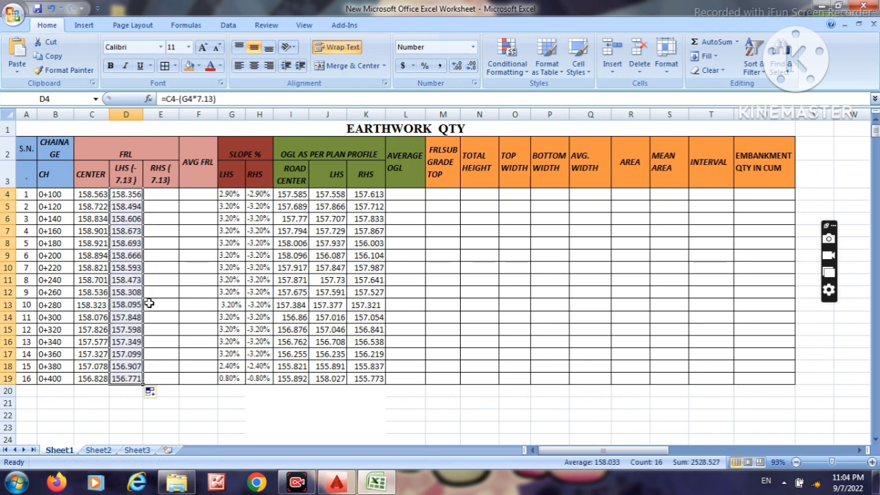
# Fill the RHS FRL column by entering =C4-(H4-7.13) in E4 and copying the formula down to E19.
pyautogui.click(161, 195)
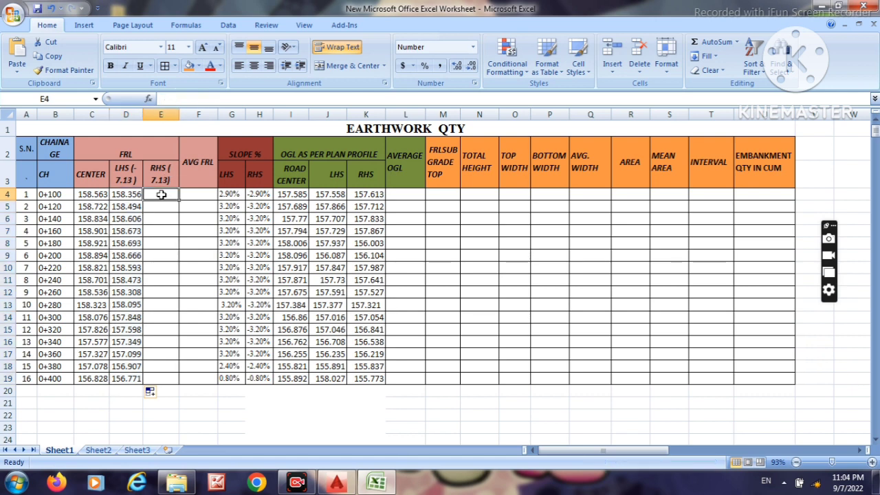
pyautogui.write('=')
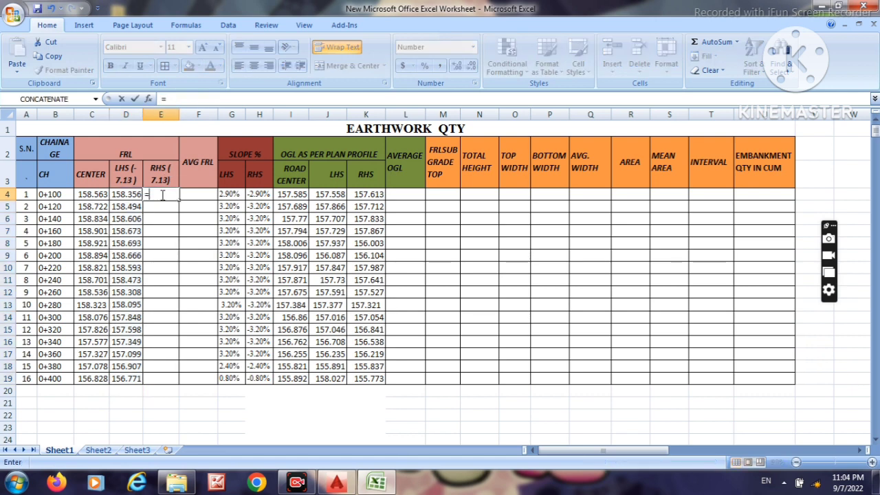
pyautogui.click(97, 195)
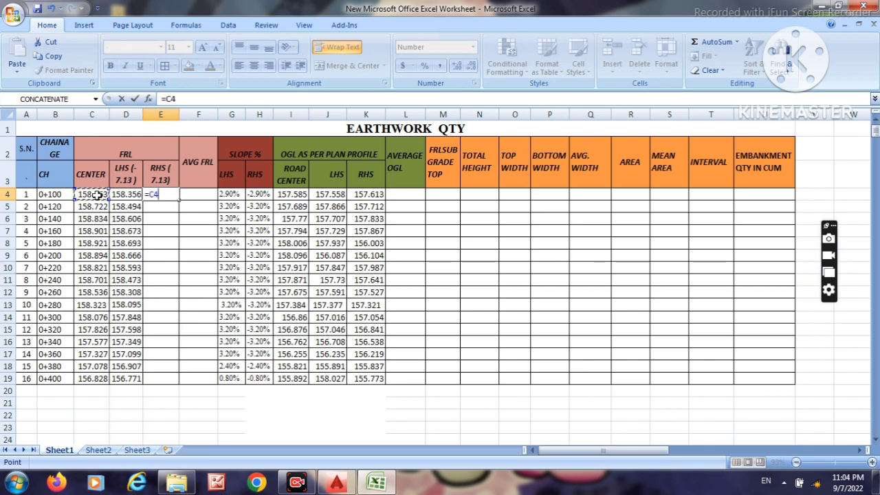
pyautogui.write('-')
pyautogui.click(253, 196)
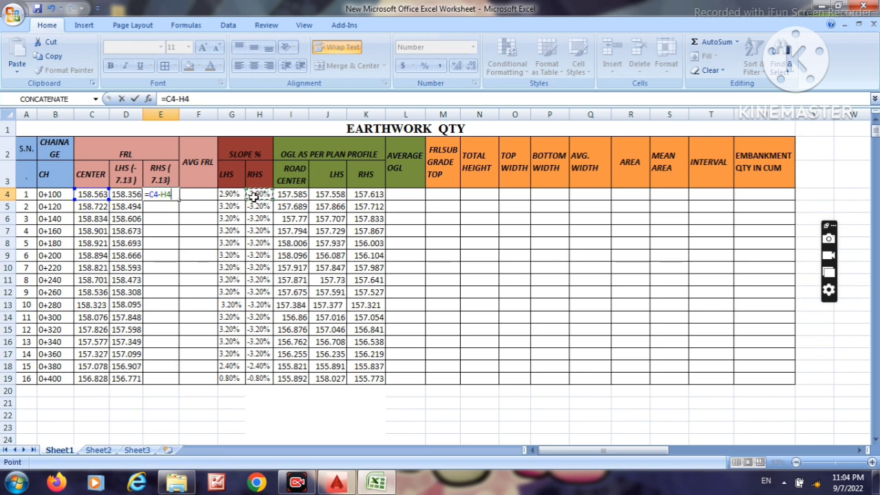
pyautogui.click(160, 195)
pyautogui.write('(')
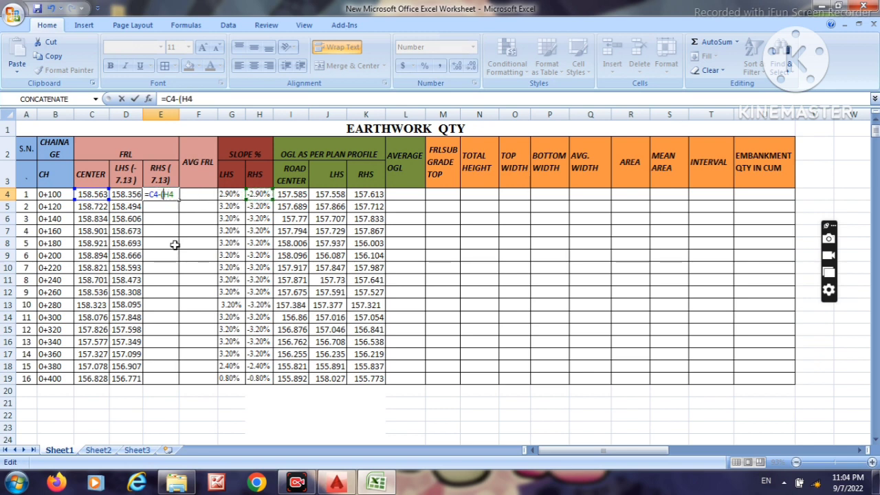
pyautogui.click(204, 98)
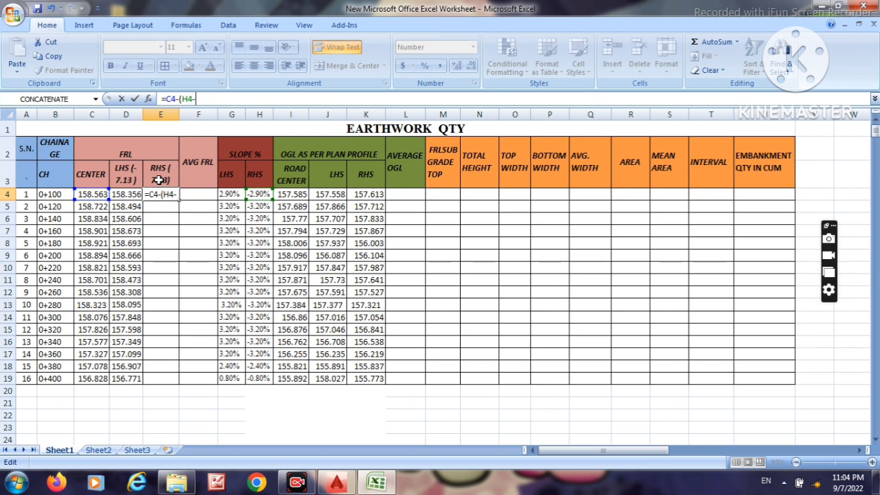
pyautogui.write('7.13')
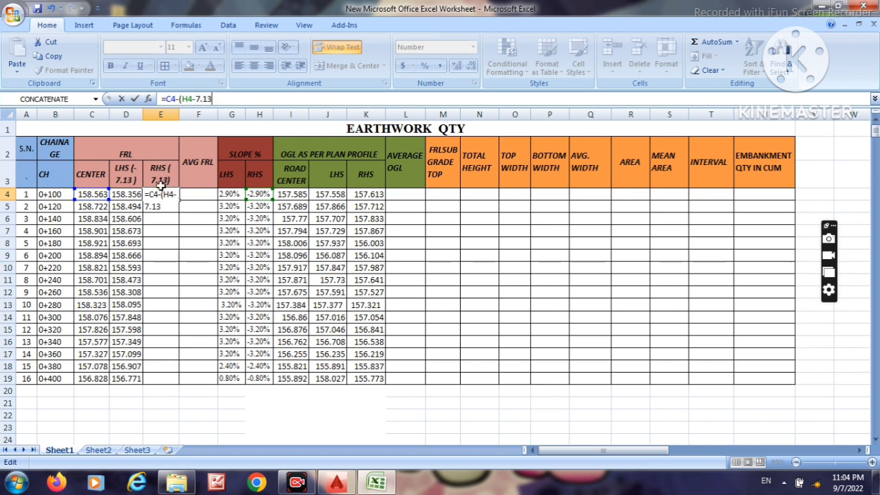
pyautogui.write(')')
pyautogui.press('Return')
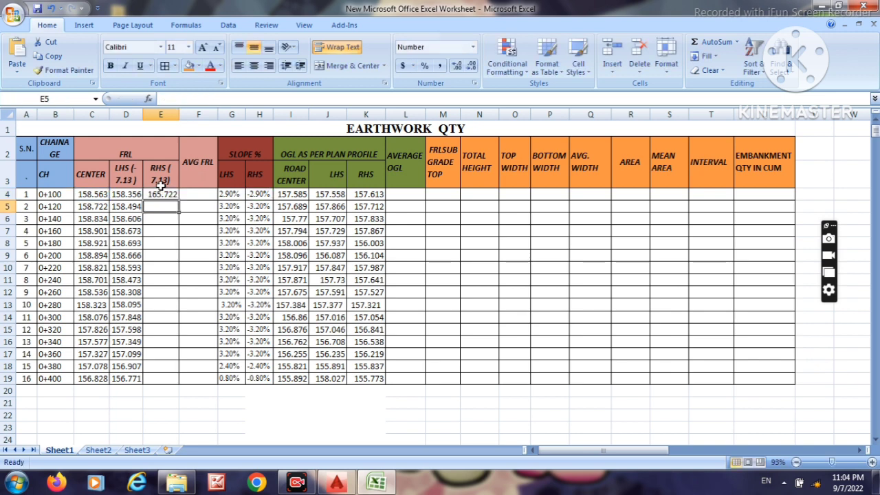
pyautogui.click(162, 195)
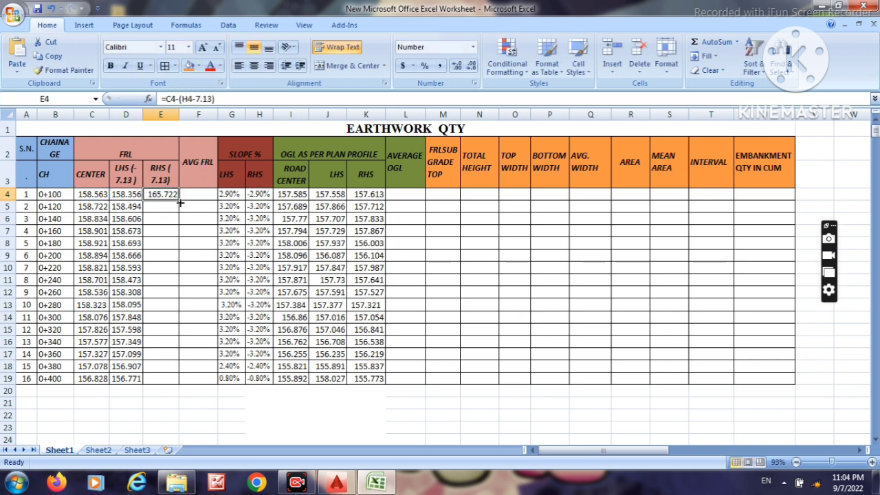
pyautogui.moveTo(180, 202); pyautogui.dragTo(178, 383)
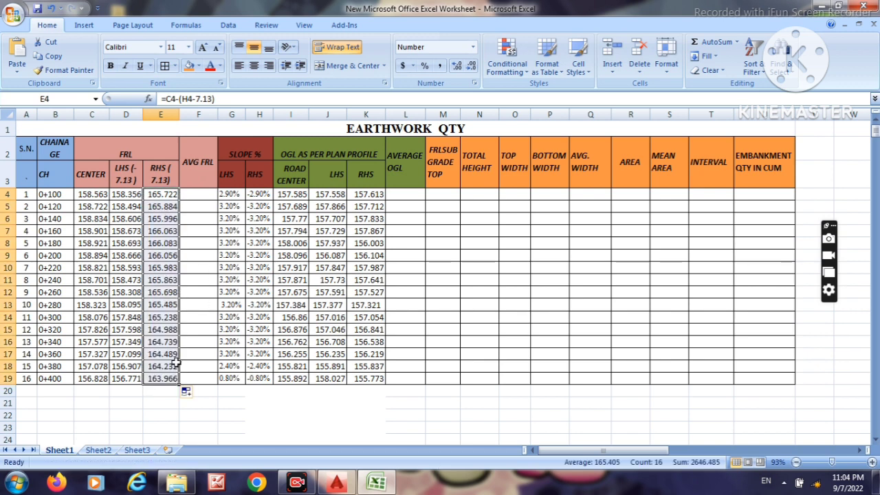
# Calculate the AVG FRL column with =(C4+D4+E4)/3 in F4 and copy the formula down to F19.
pyautogui.click(192, 195)
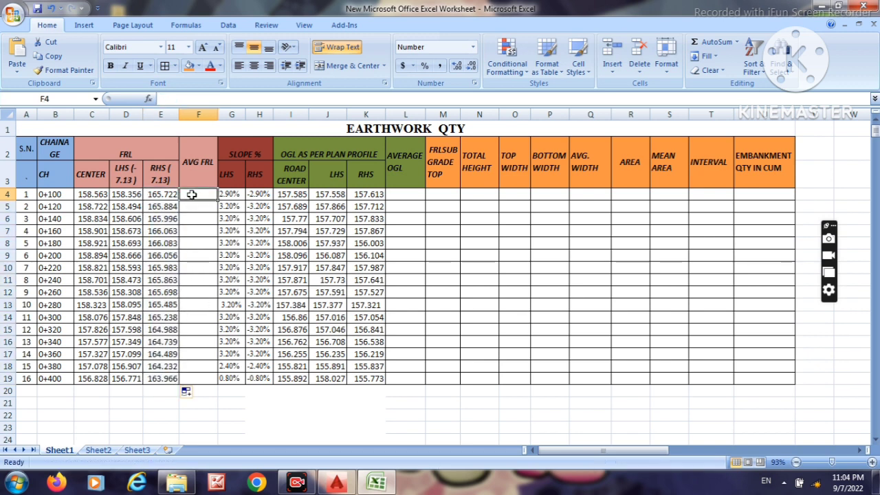
pyautogui.write('=')
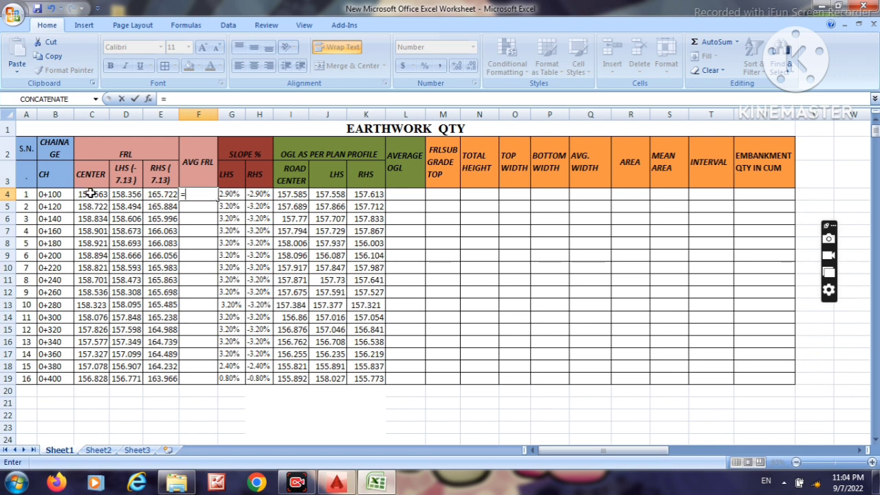
pyautogui.write('(')
pyautogui.click(94, 195)
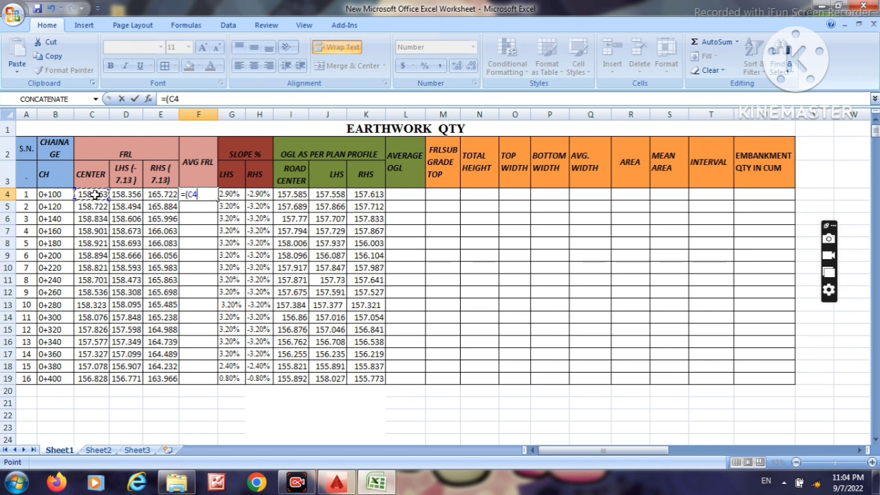
pyautogui.write('+')
pyautogui.click(120, 195)
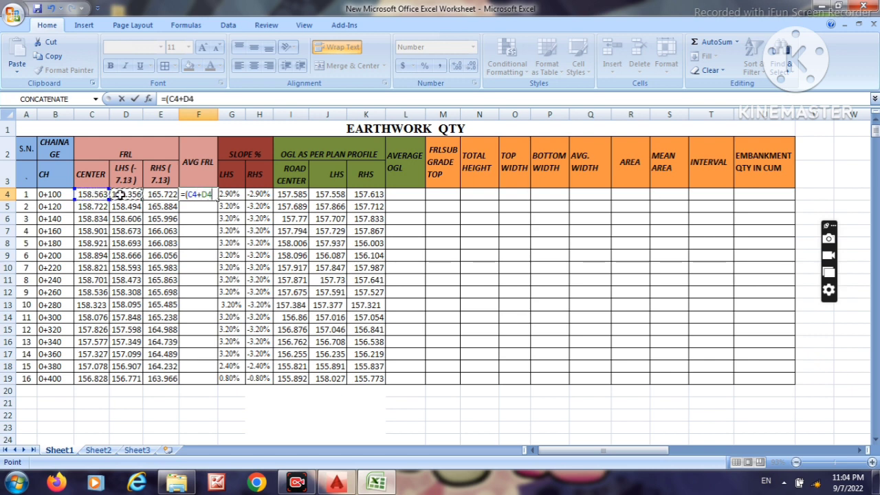
pyautogui.write('+')
pyautogui.click(158, 195)
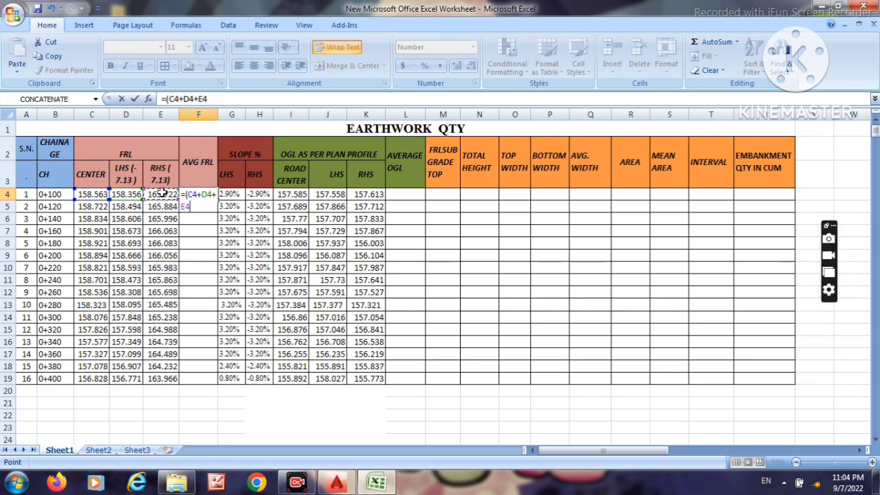
pyautogui.write(')/3')
pyautogui.press('Return')
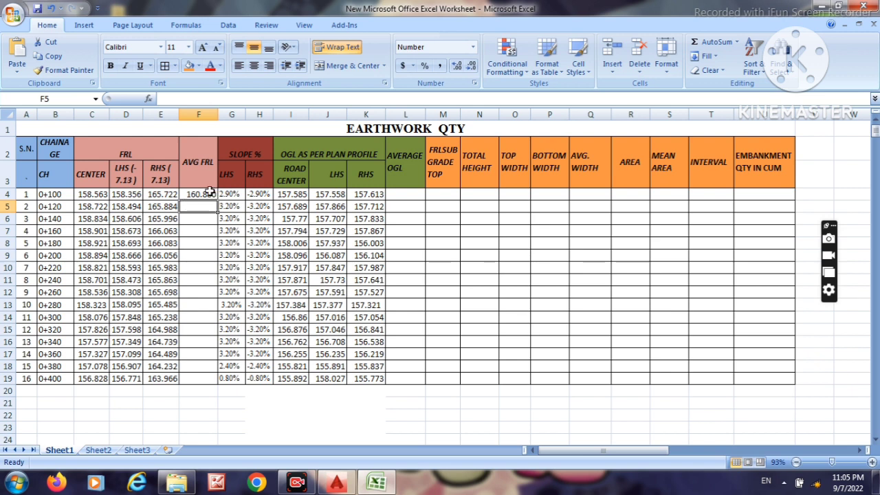
pyautogui.click(195, 196)
pyautogui.moveTo(219, 201); pyautogui.dragTo(201, 386)
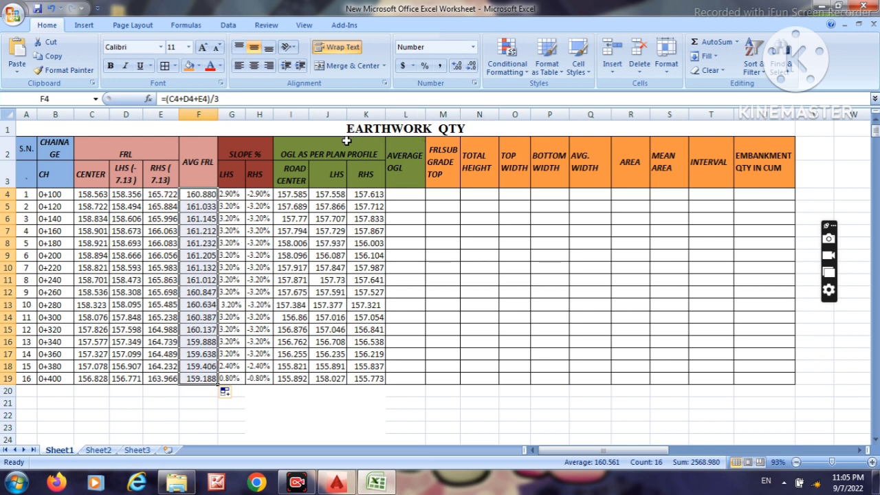
# Examine the road center, LHS and RHS OGL values of chainage 0+100 that feed the average OGL.
pyautogui.click(332, 198)
pyautogui.click(294, 195)
pyautogui.click(313, 196)
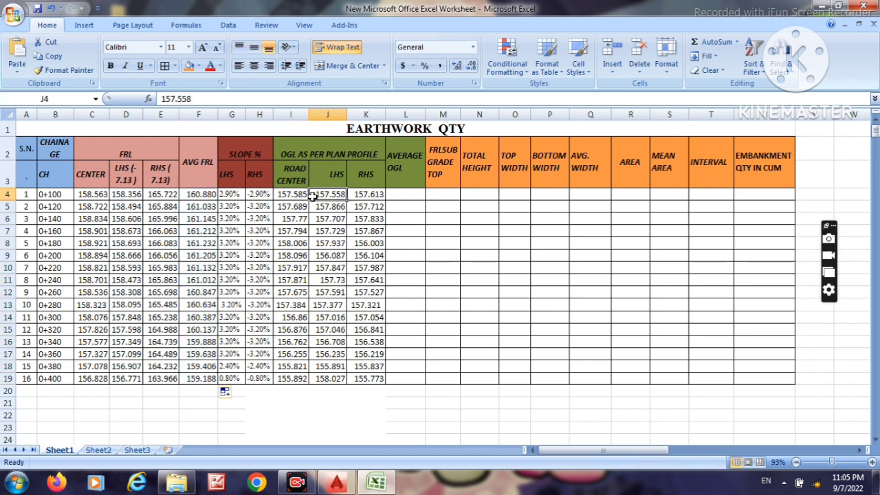
pyautogui.click(372, 196)
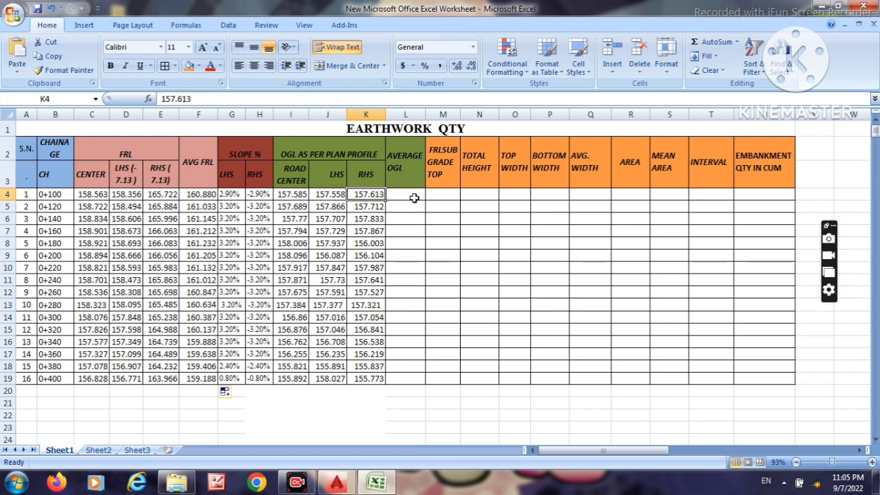
pyautogui.click(412, 196)
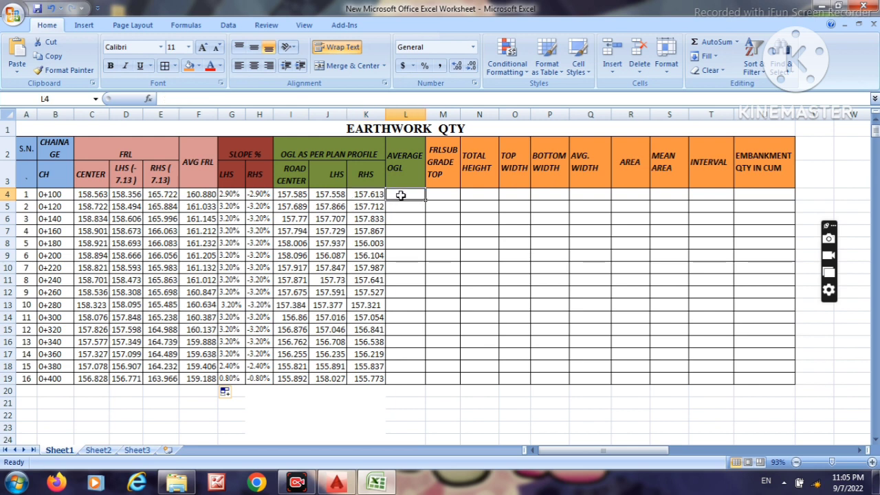
pyautogui.click(288, 196)
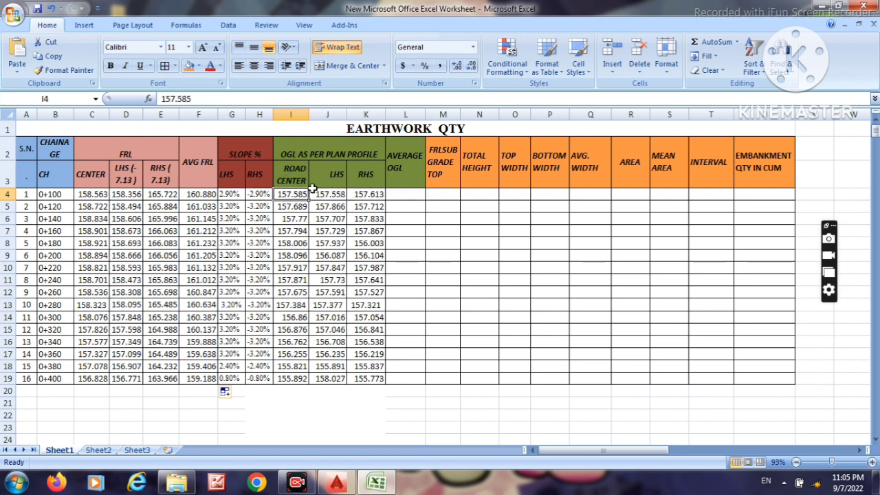
pyautogui.click(318, 197)
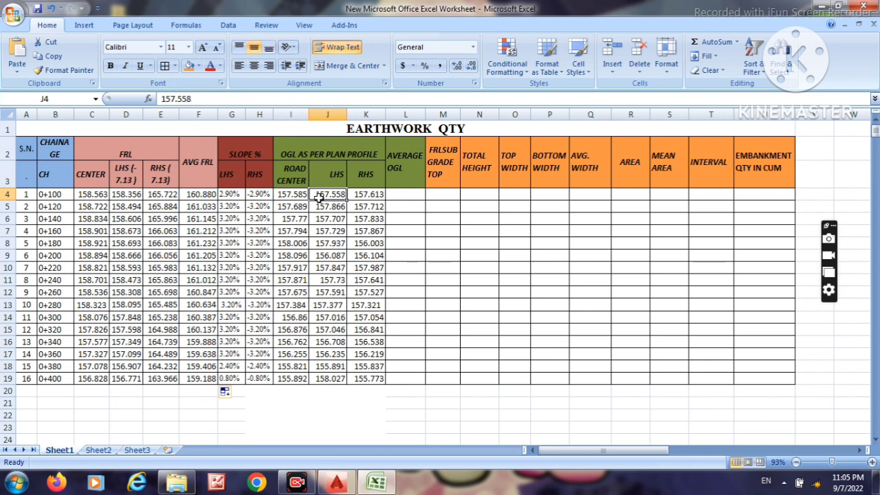
pyautogui.click(360, 196)
# Calculate the AVERAGE OGL column with =(I4+J4+K4)/3 in L4 and copy the formula down to L19.
pyautogui.click(401, 195)
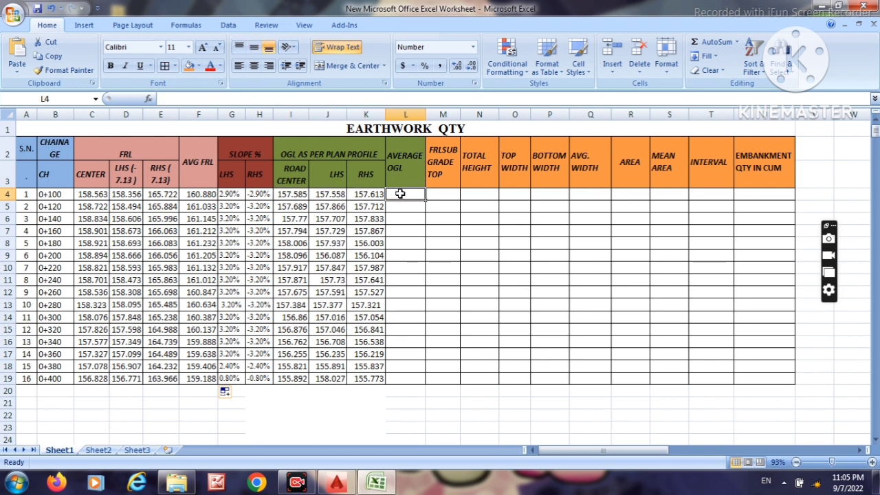
pyautogui.write('=(')
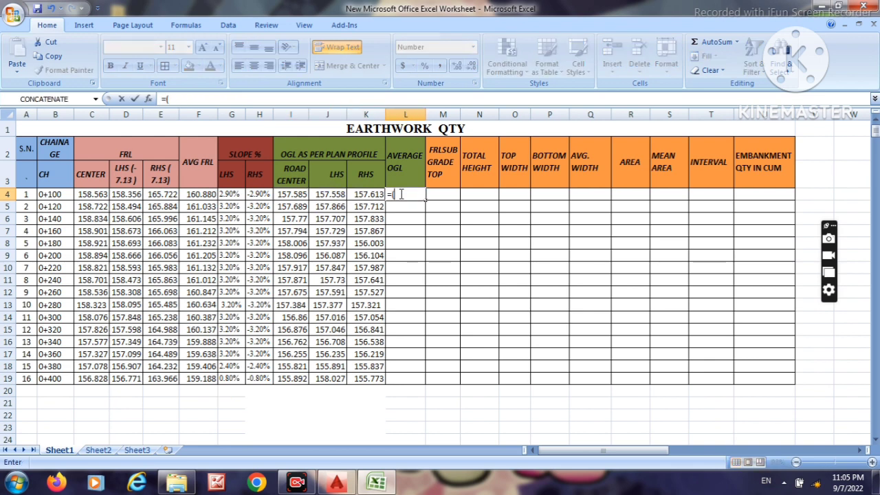
pyautogui.click(293, 194)
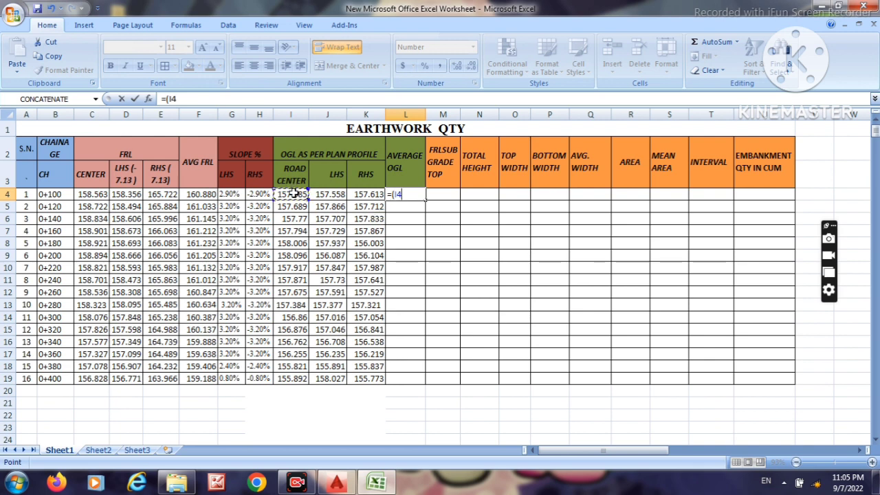
pyautogui.write('+')
pyautogui.click(335, 194)
pyautogui.write('+')
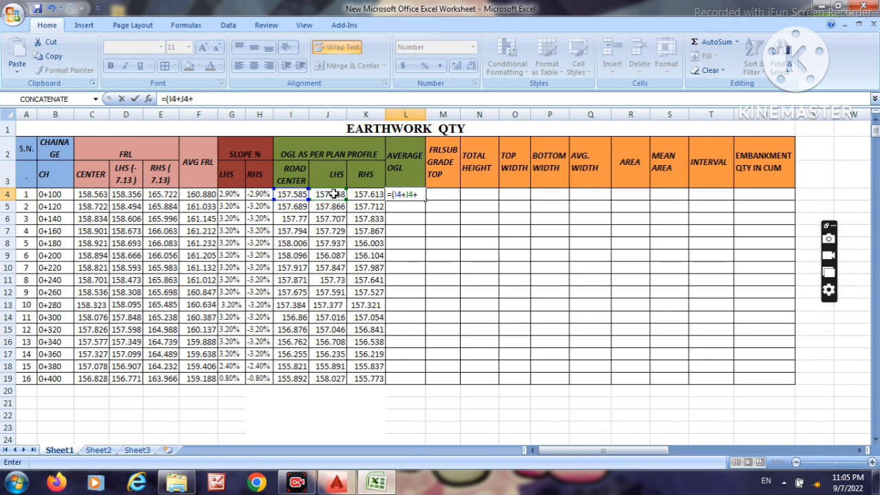
pyautogui.click(359, 196)
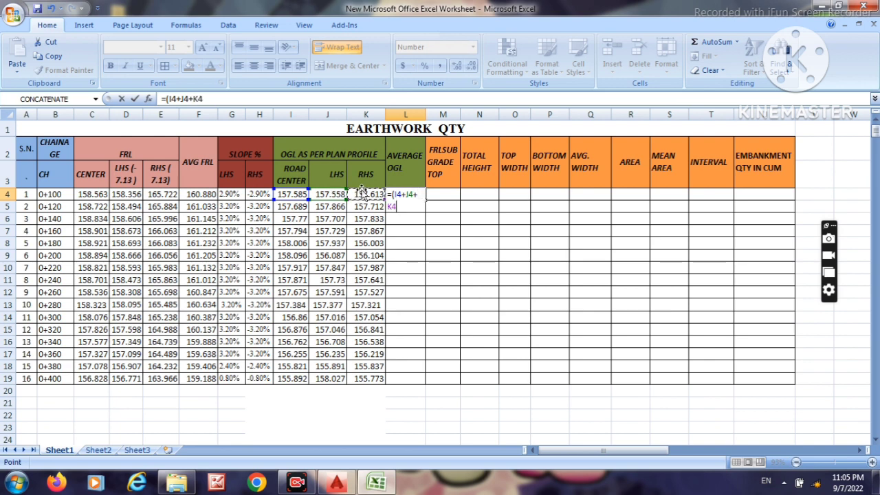
pyautogui.write(')/3')
pyautogui.press('Return')
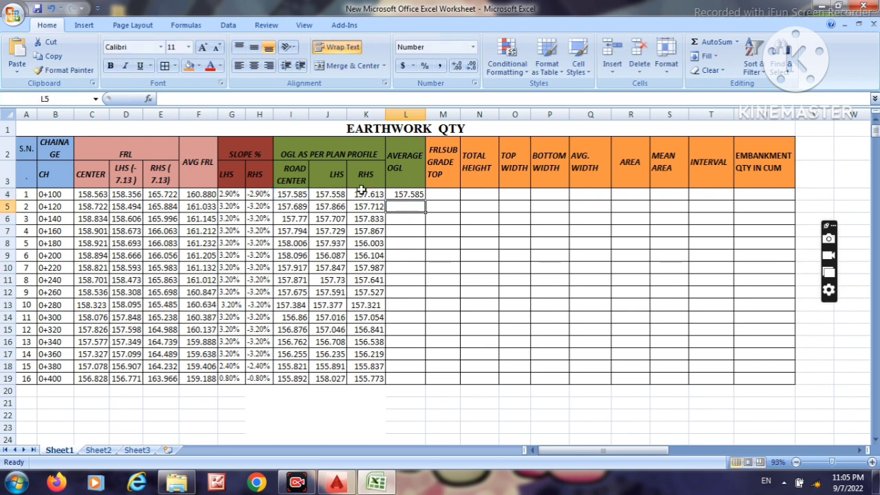
pyautogui.click(400, 195)
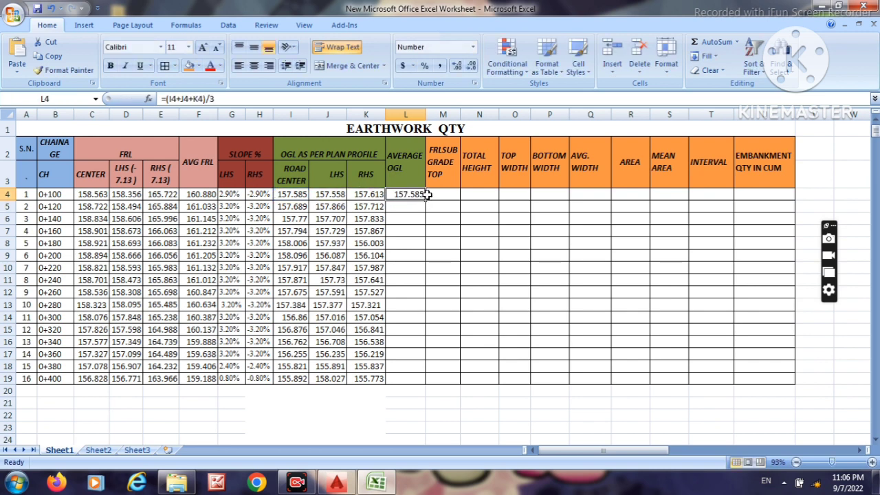
pyautogui.moveTo(426, 195); pyautogui.dragTo(417, 379)
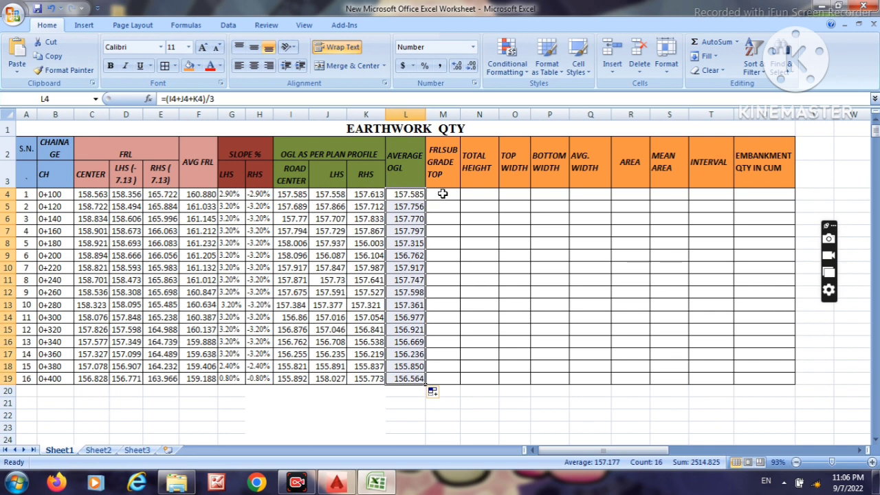
pyautogui.click(442, 193)
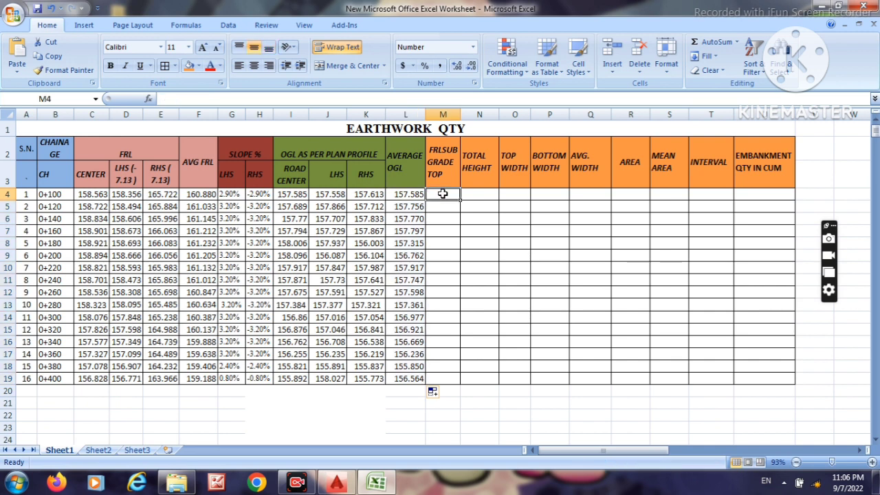
pyautogui.write('=')
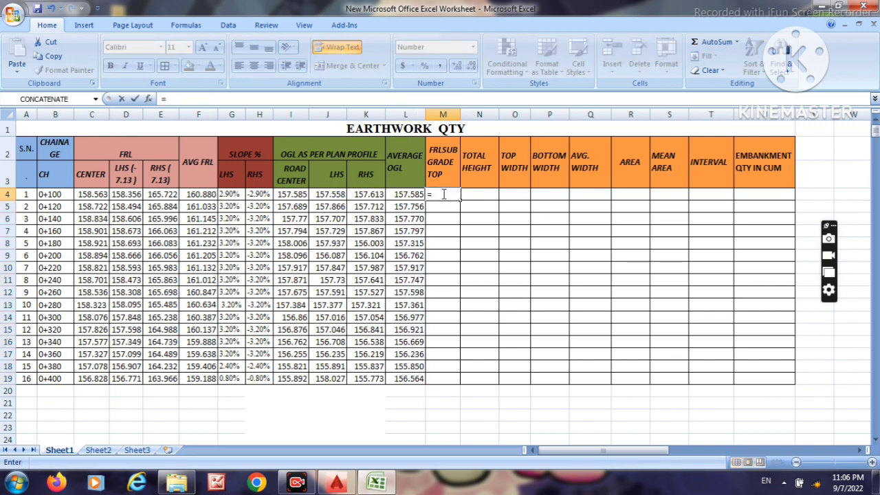
pyautogui.click(124, 196)
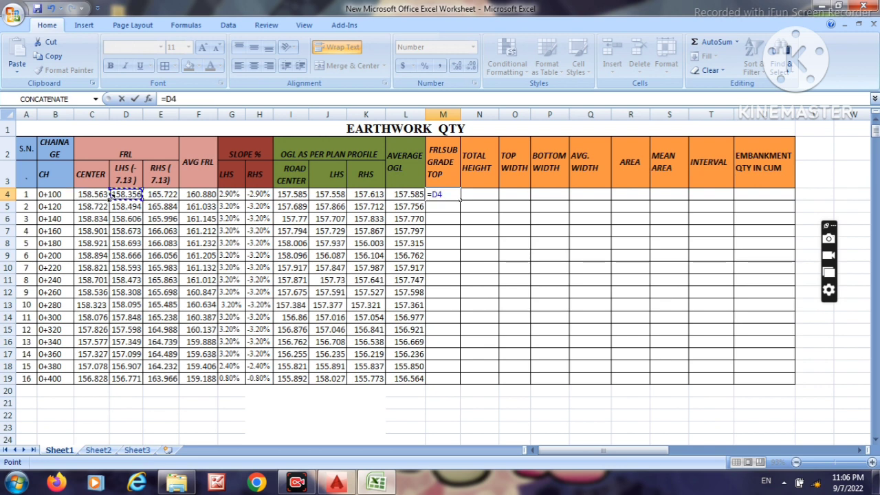
pyautogui.press('BackSpace')
pyautogui.press('BackSpace')
pyautogui.press('BackSpace')
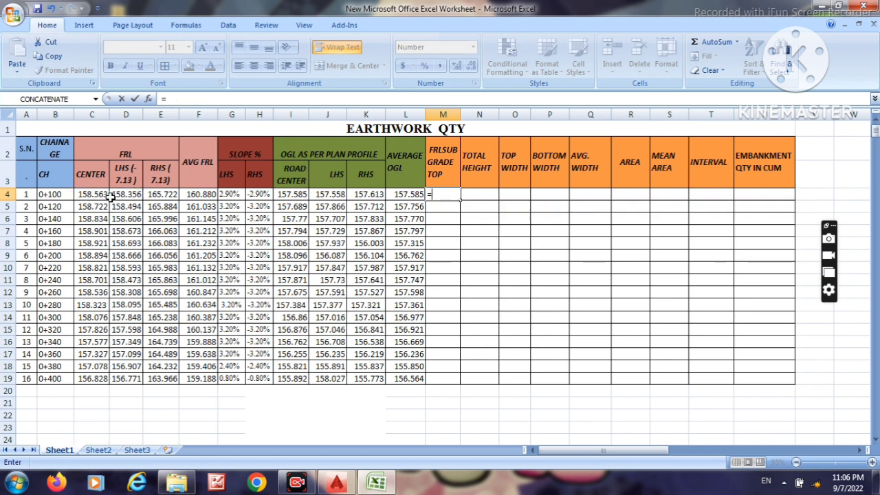
pyautogui.click(81, 195)
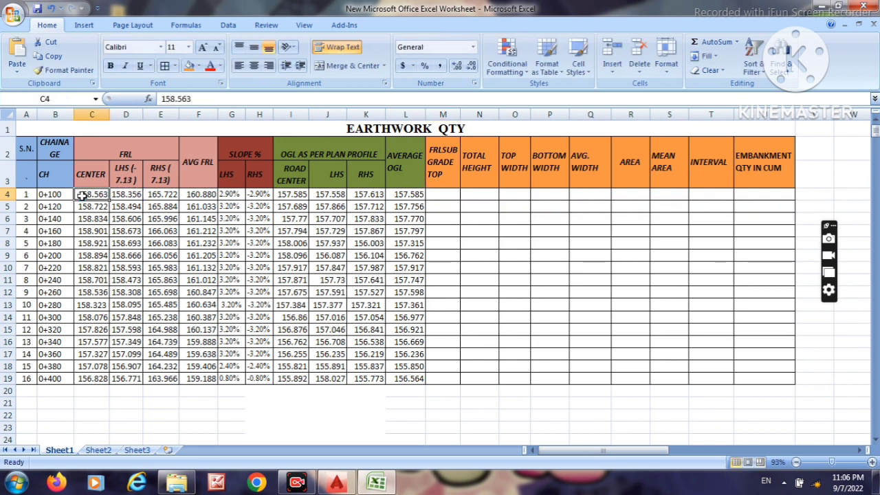
pyautogui.click(83, 181)
pyautogui.click(93, 217)
pyautogui.click(93, 207)
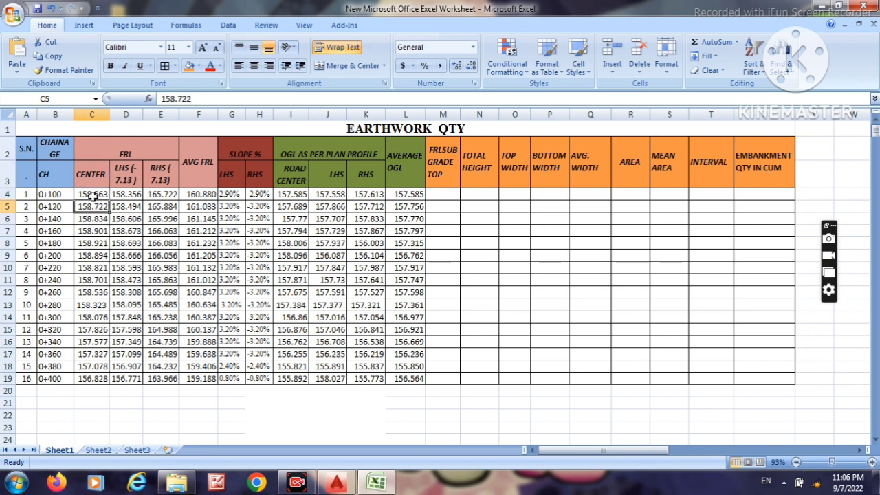
pyautogui.click(93, 196)
pyautogui.click(94, 220)
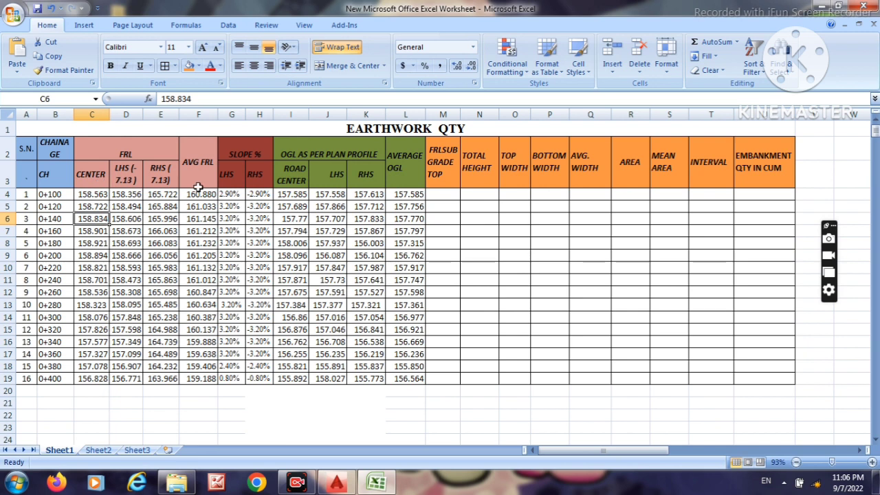
# Calculate the FRL subgrade top column by subtracting the crust thickness with =C4-0.57 in M4 and copy the formula down to M19.
pyautogui.click(441, 197)
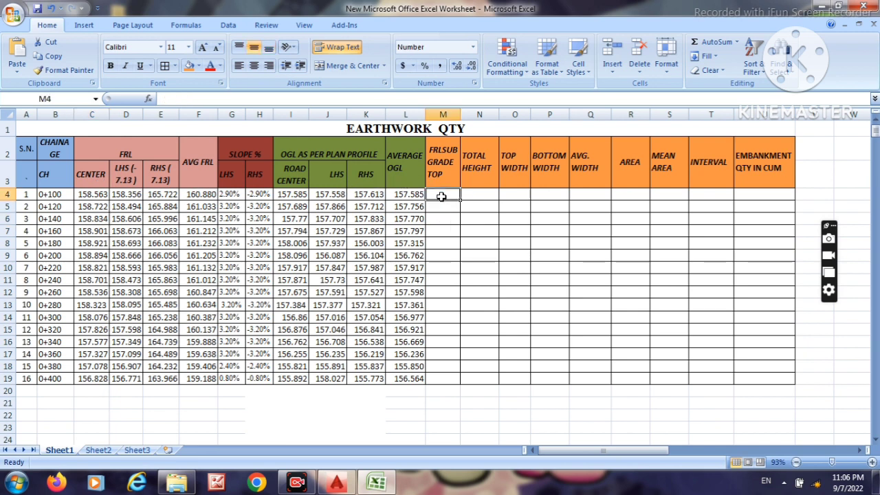
pyautogui.write('=')
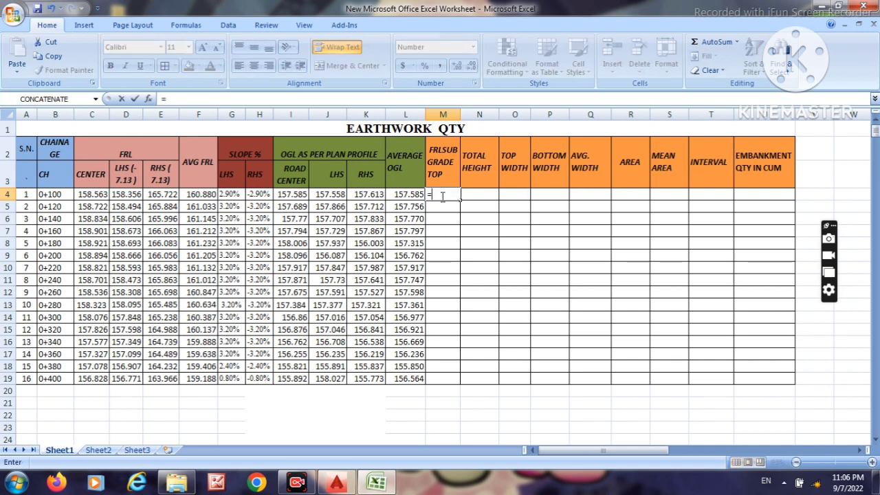
pyautogui.click(88, 194)
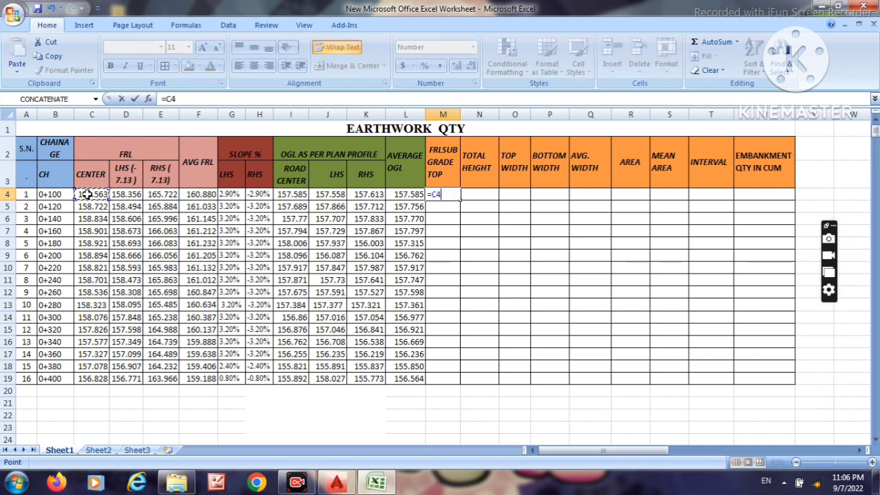
pyautogui.scroll(-3, 184, 353)
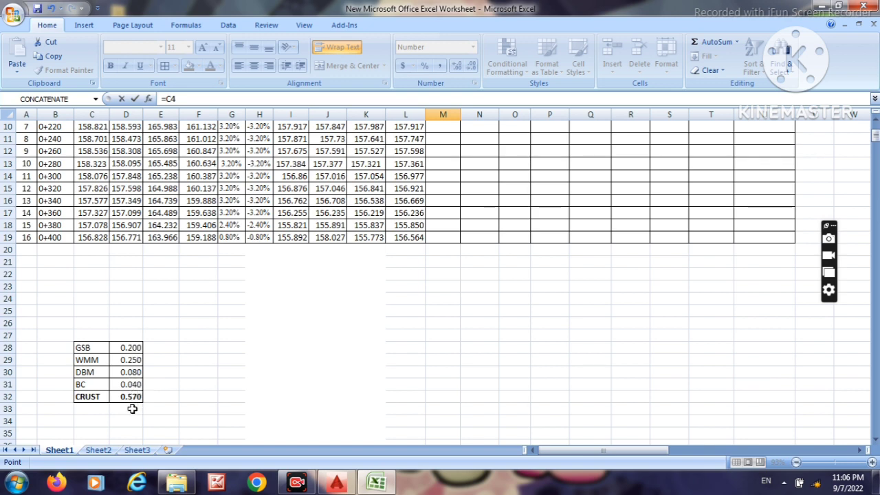
pyautogui.scroll(3, 132, 408)
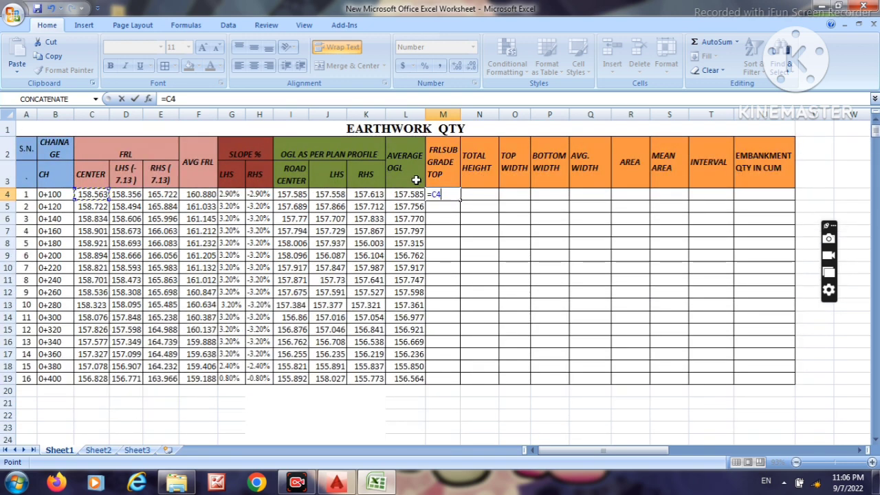
pyautogui.write('-.57')
pyautogui.press('Return')
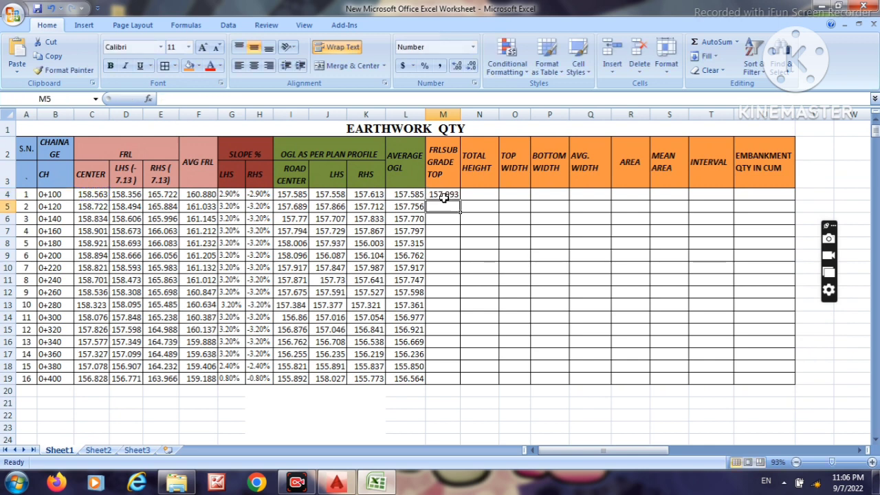
pyautogui.click(445, 195)
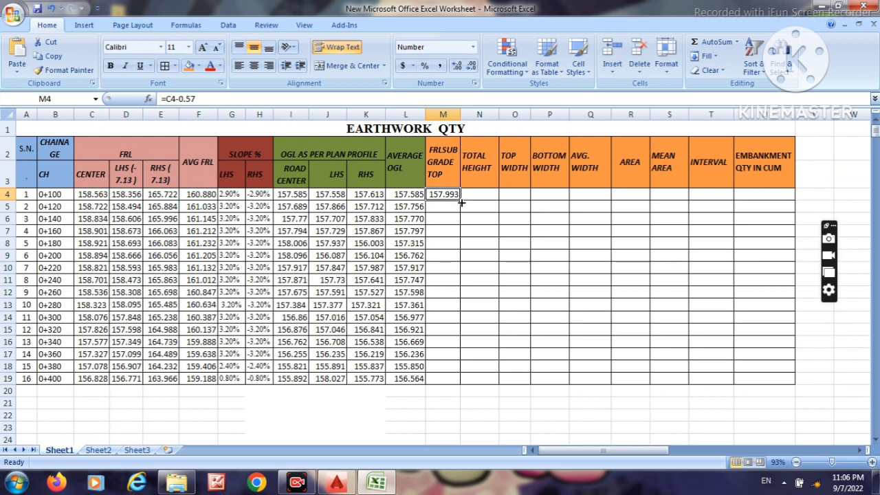
pyautogui.moveTo(459, 200); pyautogui.dragTo(462, 380)
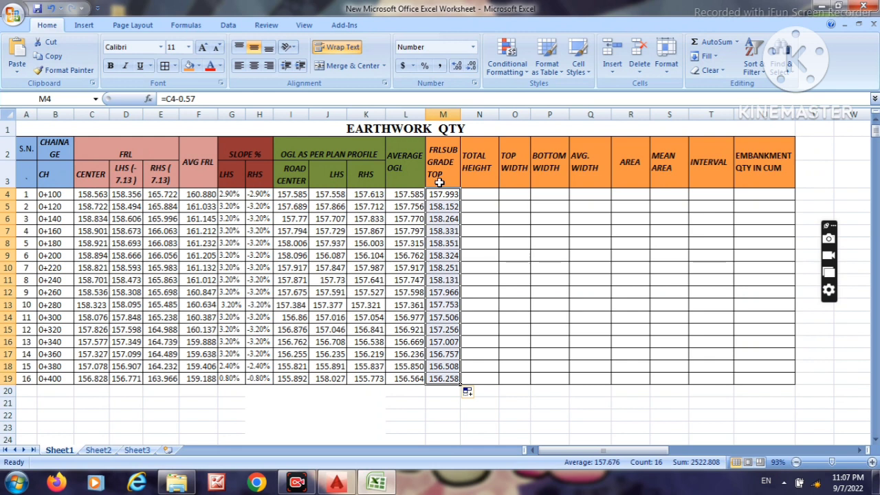
# Calculate the TOTAL HEIGHT column with =M4-L4 in N4 and copy the formula down to N19.
pyautogui.click(477, 193)
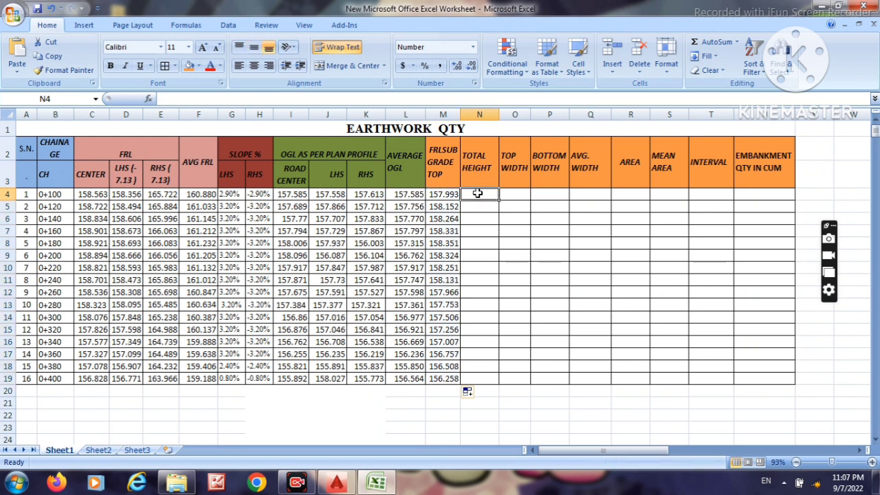
pyautogui.write('=')
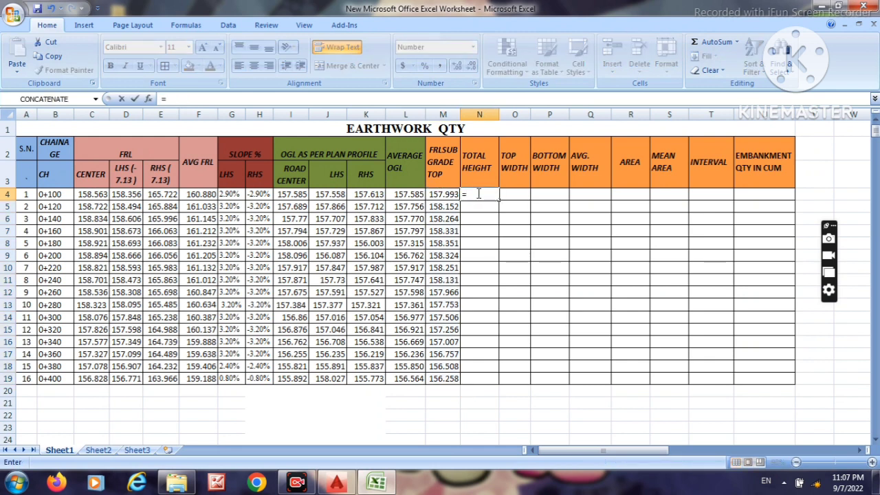
pyautogui.click(440, 195)
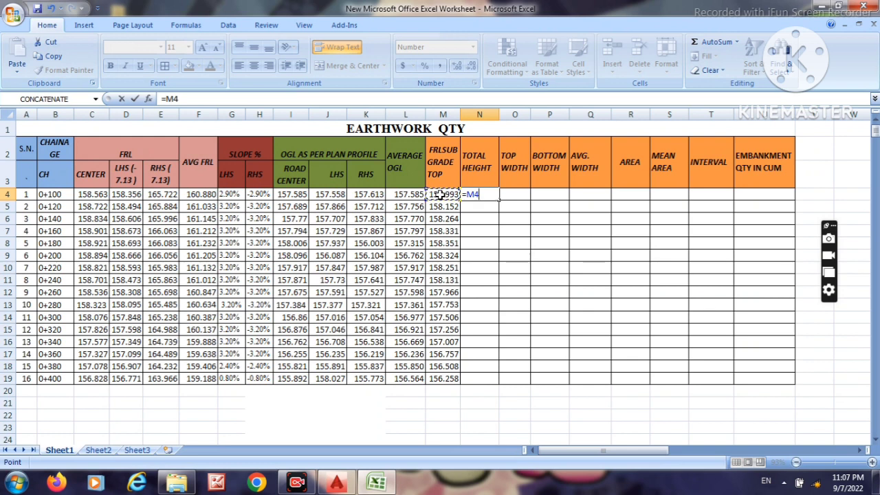
pyautogui.write('-')
pyautogui.click(390, 195)
pyautogui.press('Return')
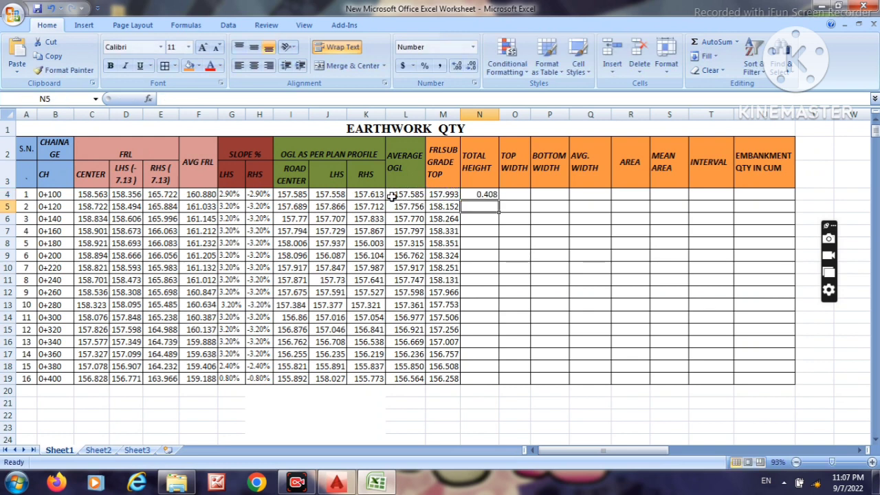
pyautogui.click(480, 197)
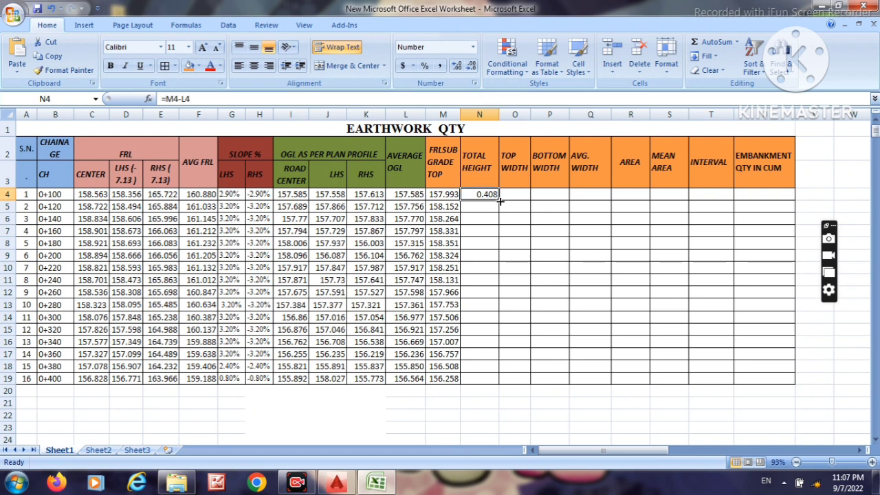
pyautogui.moveTo(498, 200); pyautogui.dragTo(482, 383)
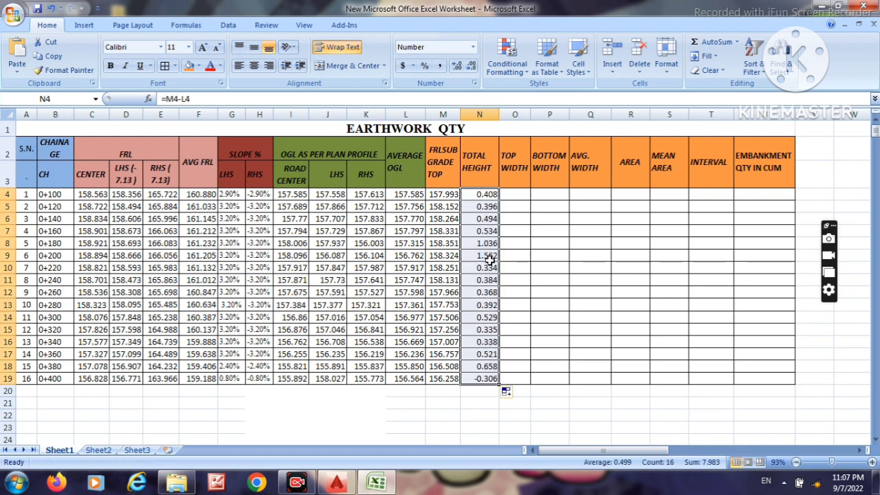
# Fill the TOP WIDTH column by entering 14.26 in O4 and copying the value down to O19.
pyautogui.click(517, 194)
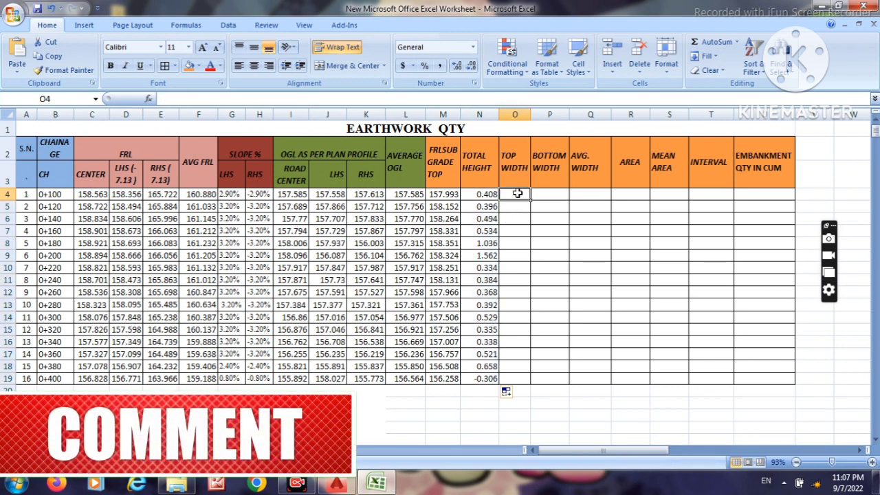
pyautogui.click(126, 181)
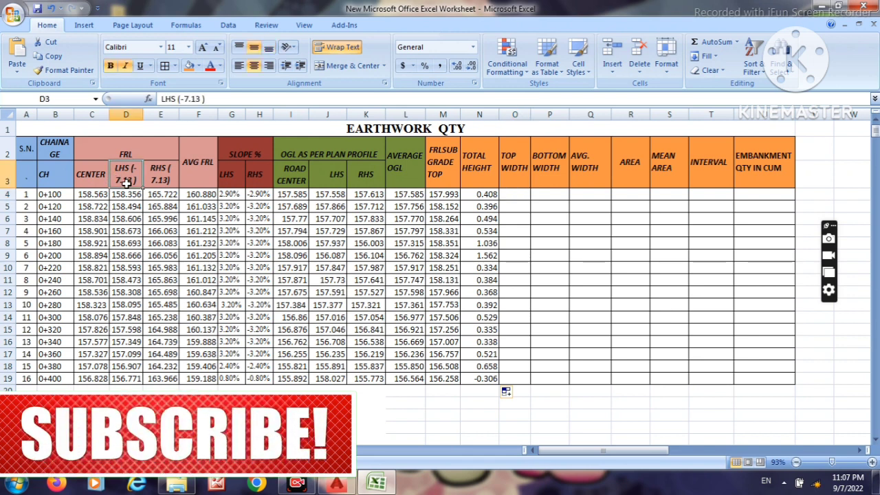
pyautogui.click(511, 195)
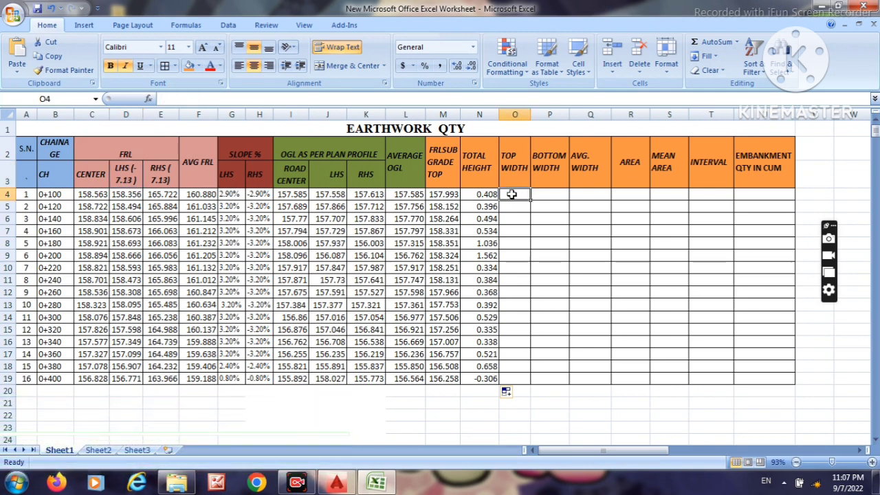
pyautogui.write('1')
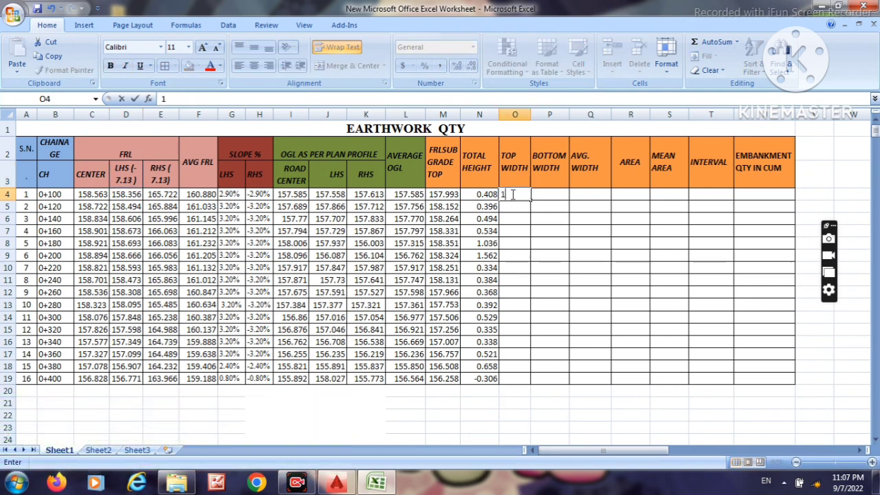
pyautogui.write('4.26')
pyautogui.click(553, 266)
pyautogui.click(517, 195)
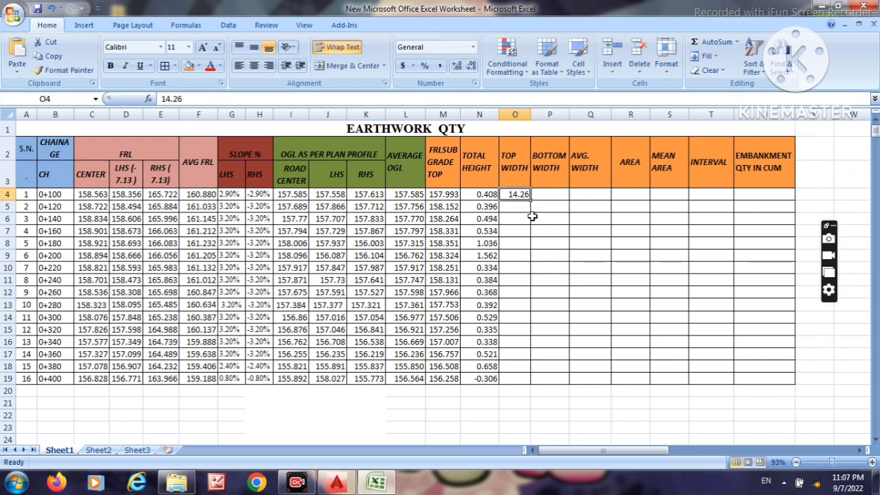
pyautogui.moveTo(531, 200); pyautogui.dragTo(525, 380)
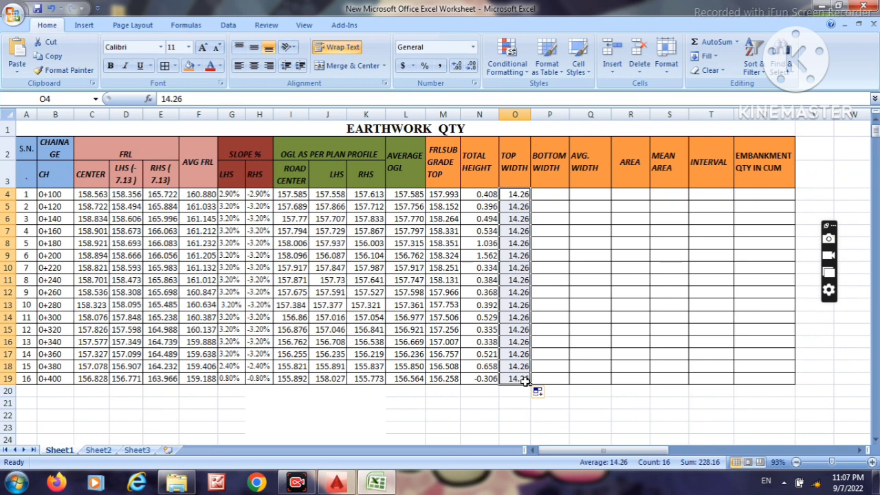
# Calculate the BOTTOM WIDTH column with =(N4*4)+O4 in P4 and copy the formula down to P19.
pyautogui.click(544, 195)
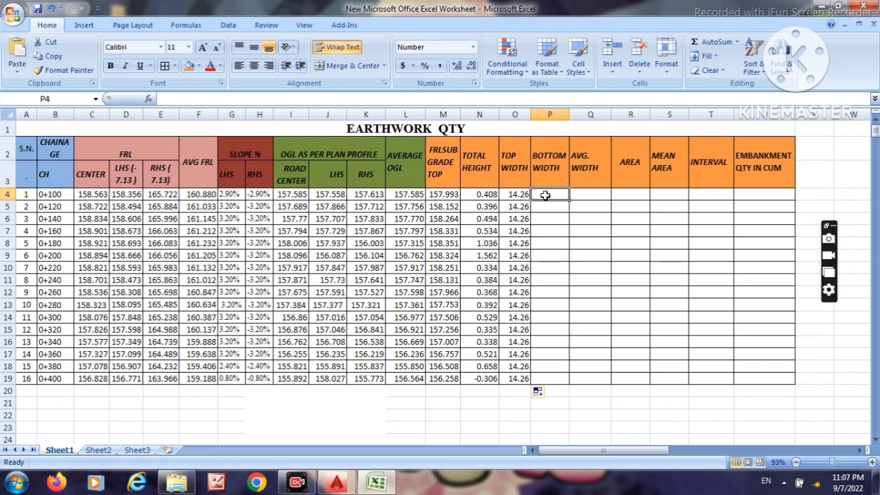
pyautogui.write('=')
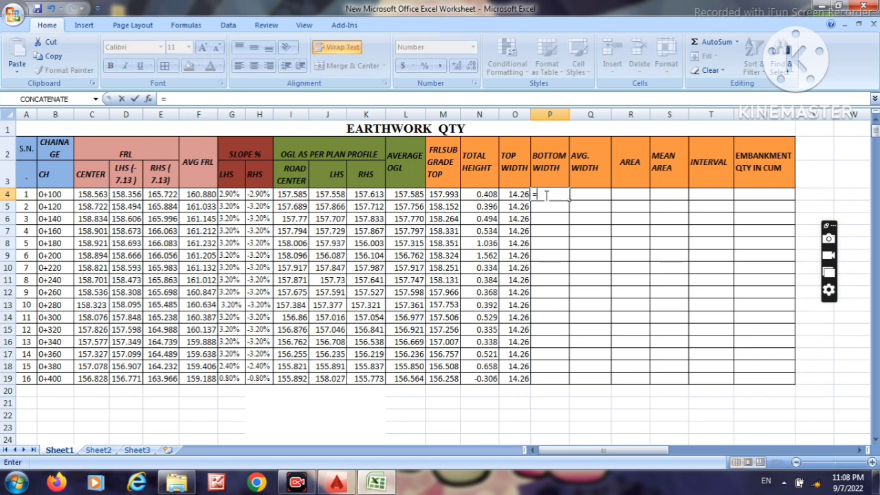
pyautogui.click(483, 194)
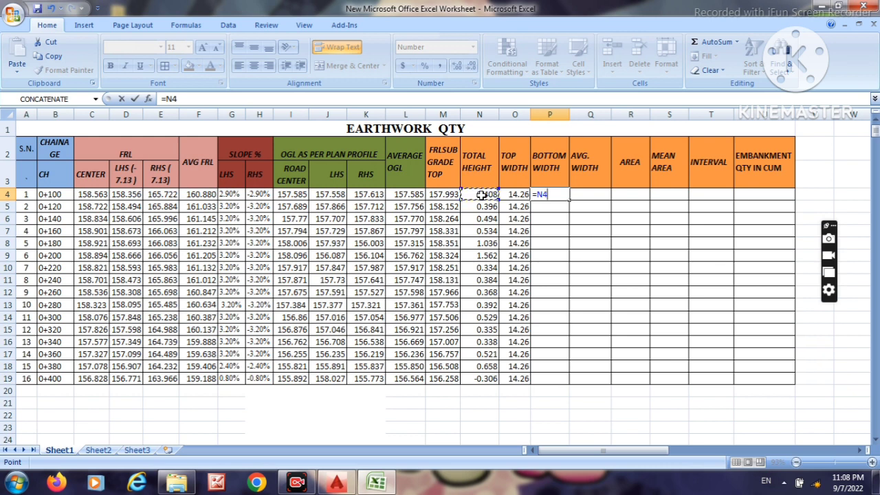
pyautogui.write('*4')
pyautogui.click(541, 195)
pyautogui.write('(N4*4)')
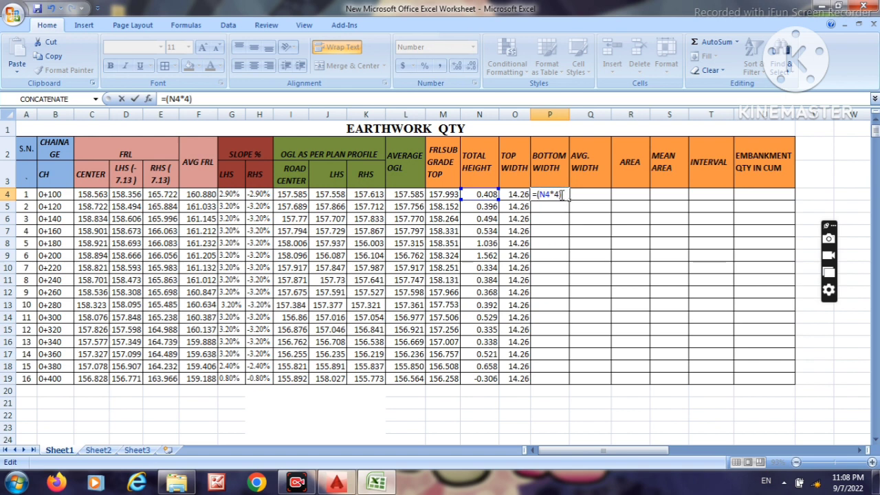
pyautogui.write('+')
pyautogui.click(520, 194)
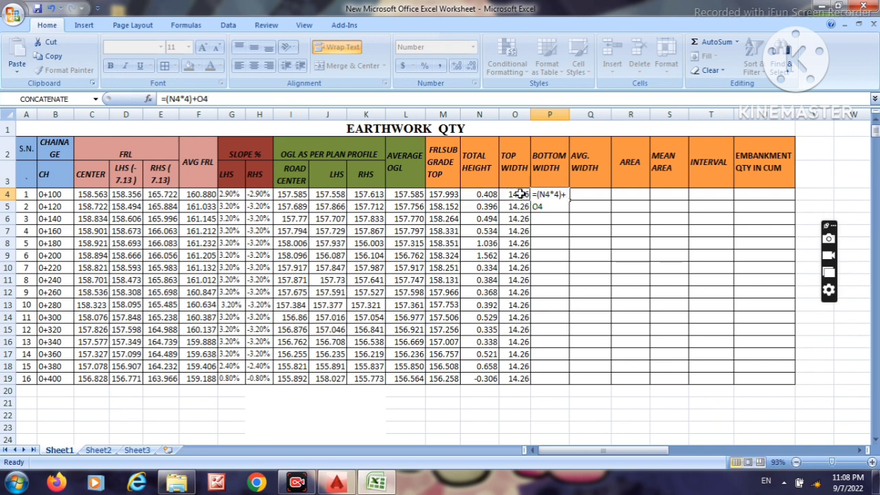
pyautogui.press('Return')
pyautogui.click(546, 195)
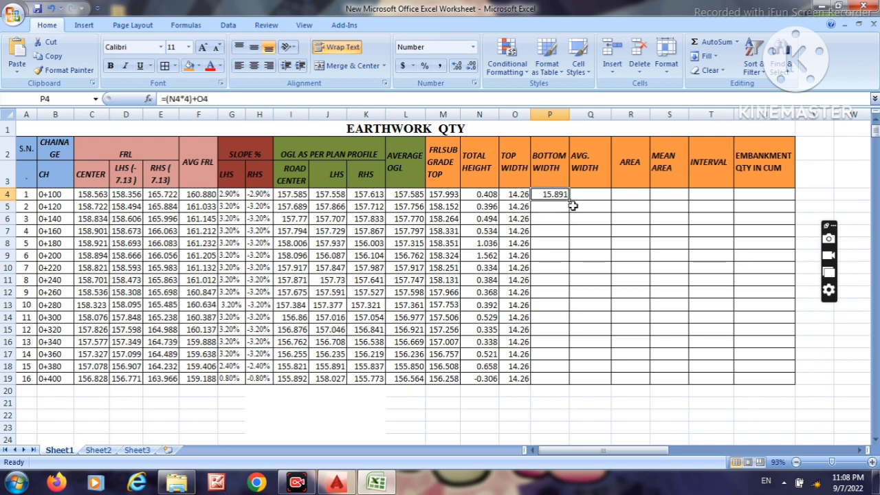
pyautogui.moveTo(568, 200); pyautogui.dragTo(562, 380)
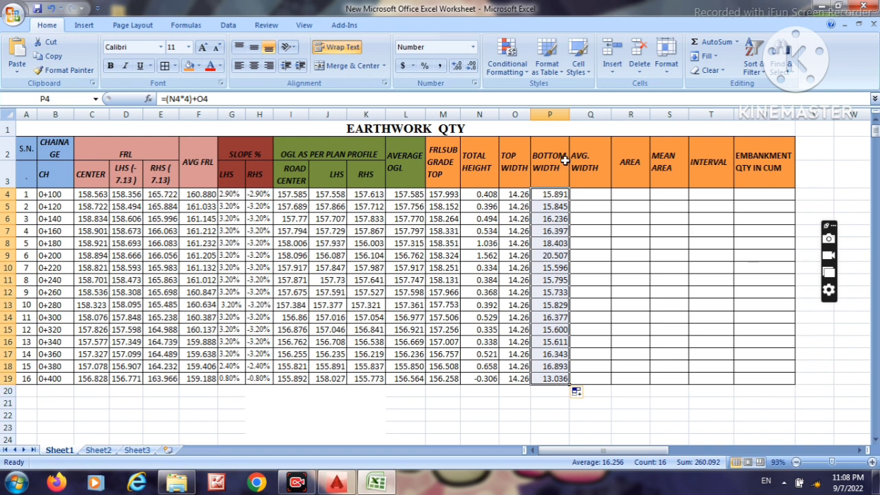
# Calculate the AVG. WIDTH column with =(O4+P4)/2 in Q4 and copy the formula down to Q19.
pyautogui.click(589, 196)
pyautogui.write('=')
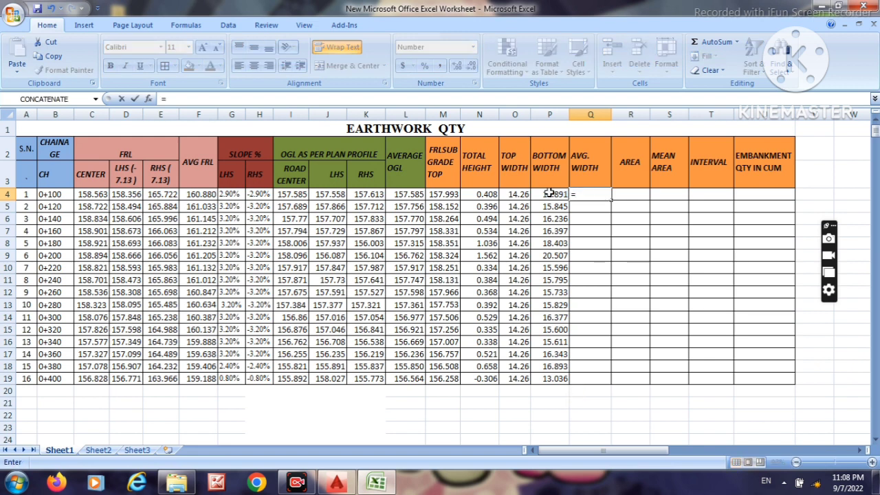
pyautogui.write('(')
pyautogui.click(519, 194)
pyautogui.write('+')
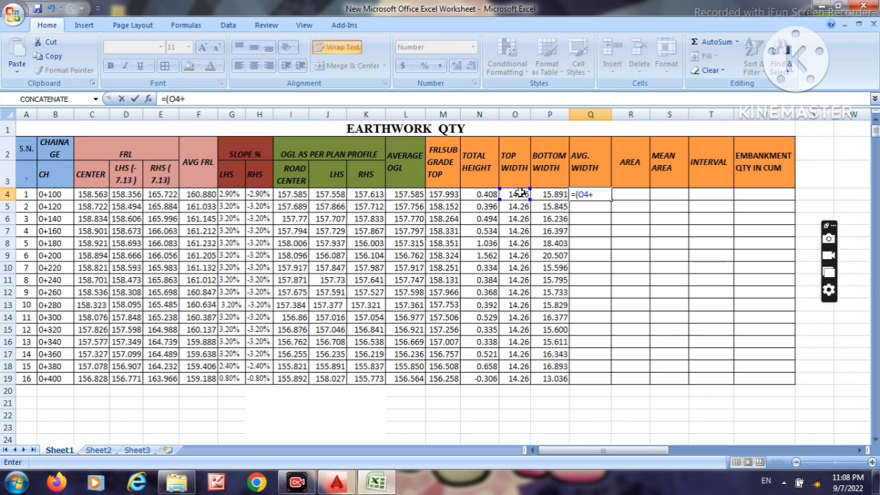
pyautogui.click(550, 194)
pyautogui.write(')/2')
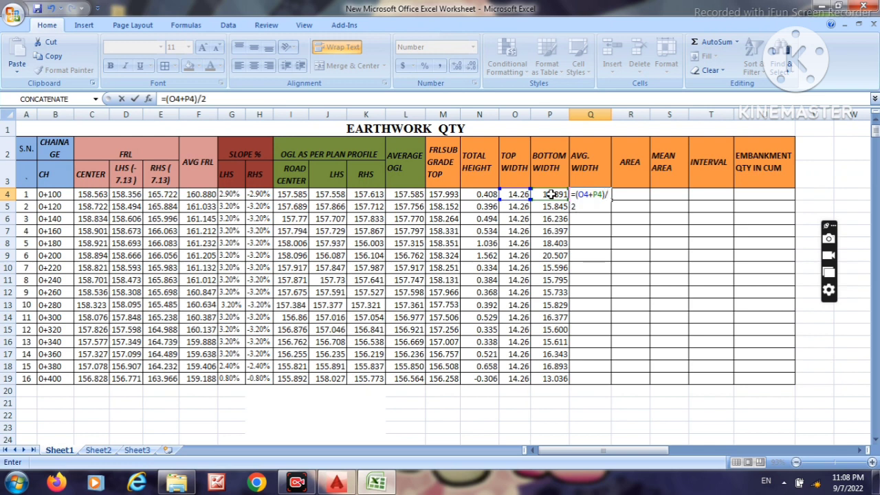
pyautogui.press('Return')
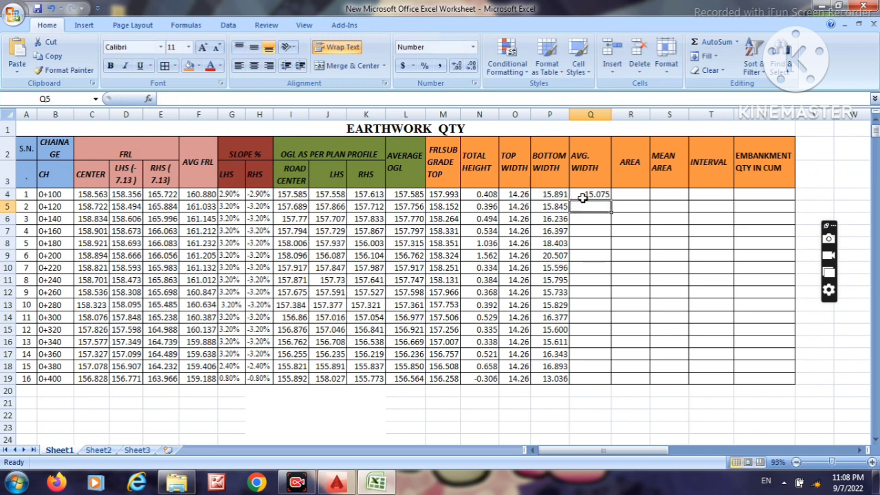
pyautogui.click(584, 195)
pyautogui.moveTo(611, 200); pyautogui.dragTo(608, 378)
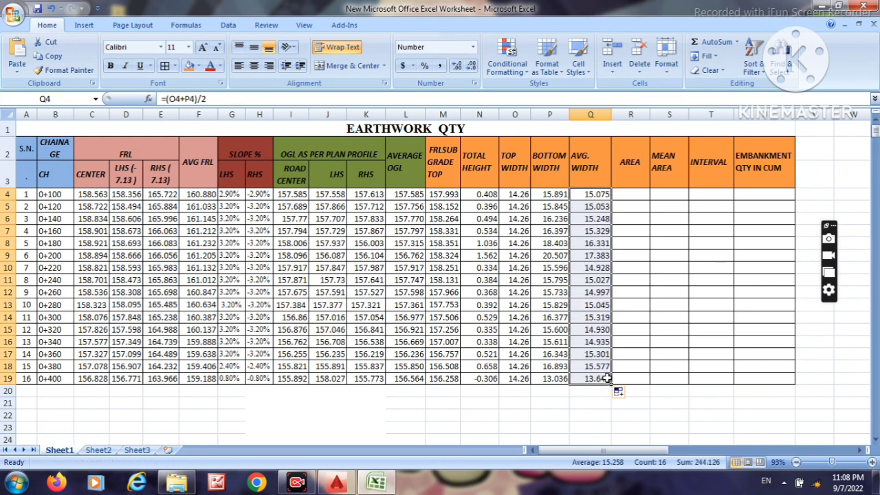
# Calculate the AREA column by multiplying average width by total height with =Q4*N4 in R4 and copy the formula down to R19.
pyautogui.click(628, 192)
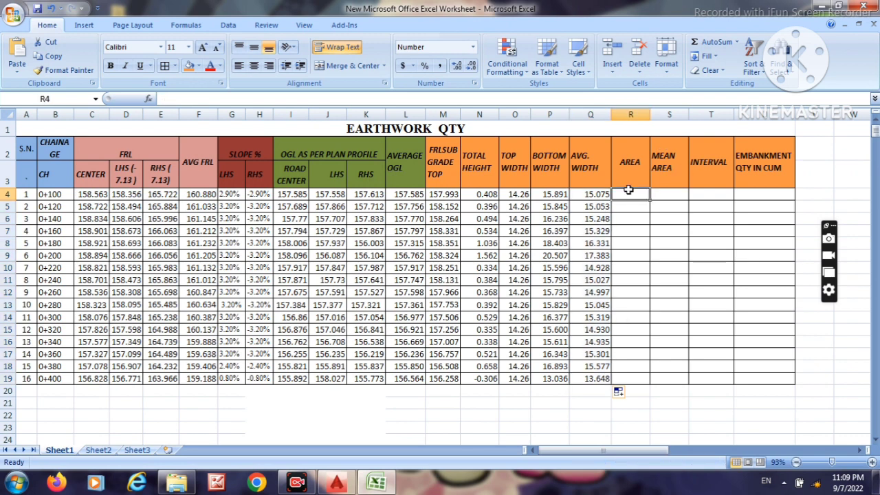
pyautogui.write('=')
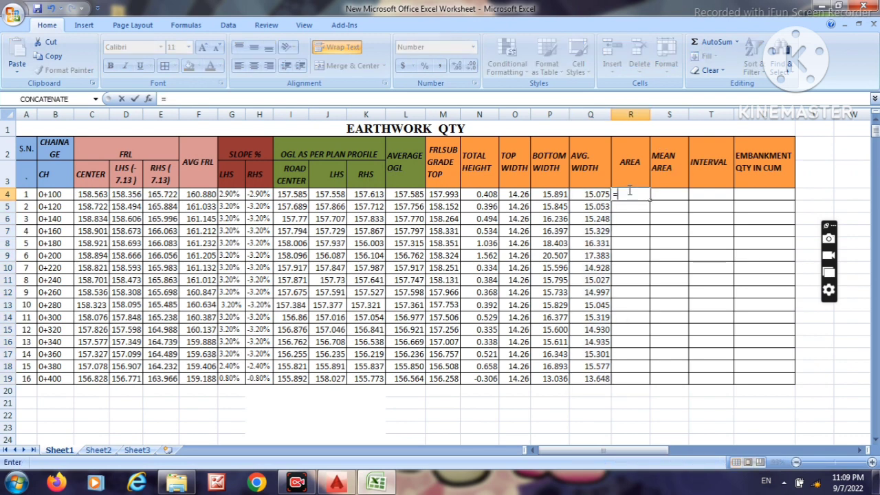
pyautogui.click(588, 195)
pyautogui.write('*')
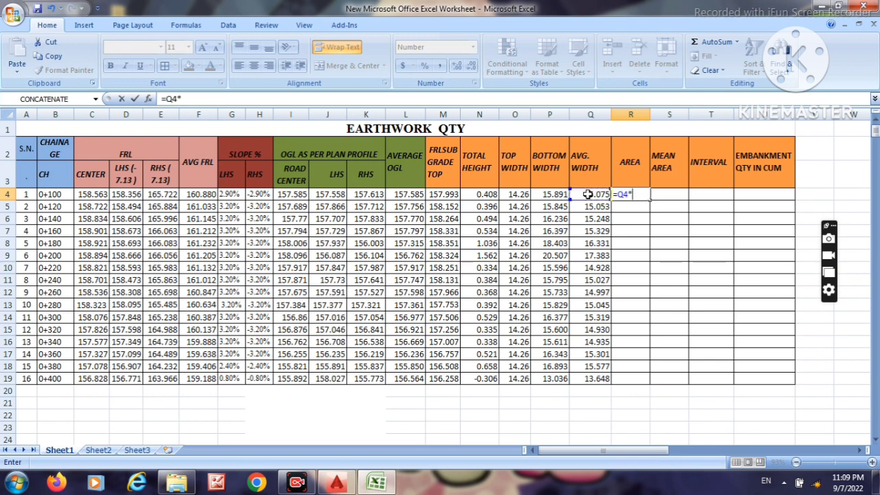
pyautogui.click(483, 195)
pyautogui.press('Return')
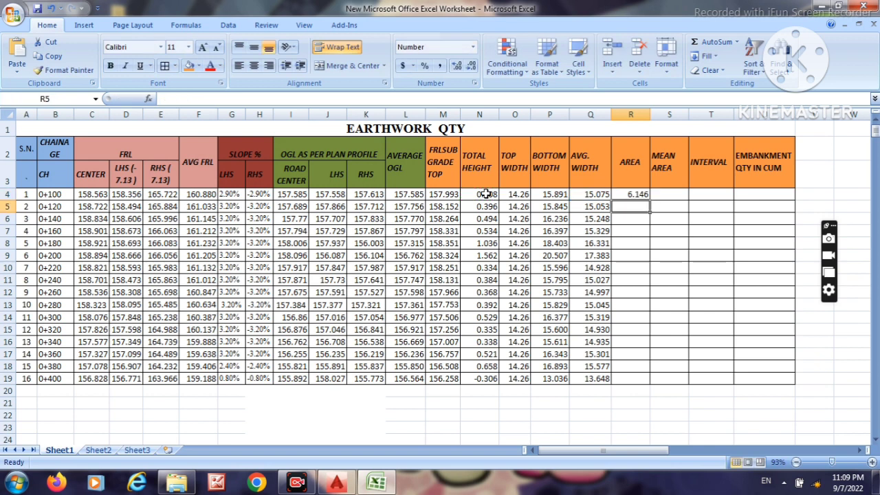
pyautogui.click(616, 195)
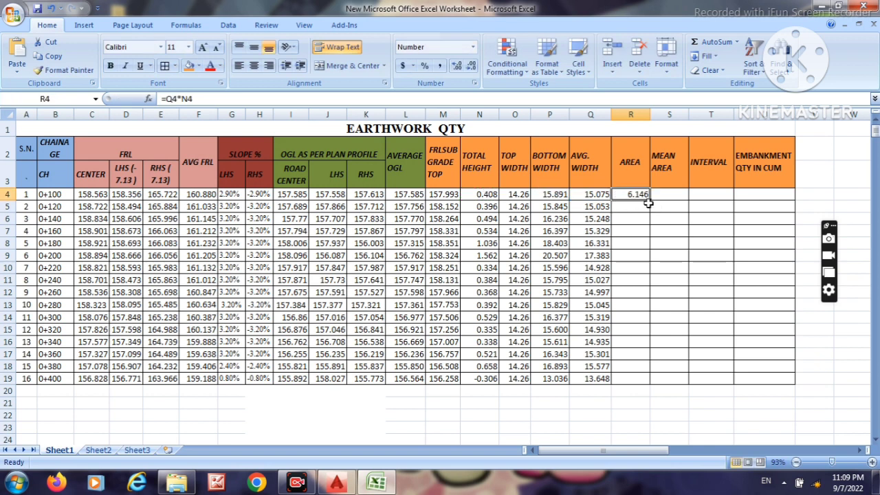
pyautogui.moveTo(649, 200); pyautogui.dragTo(638, 390)
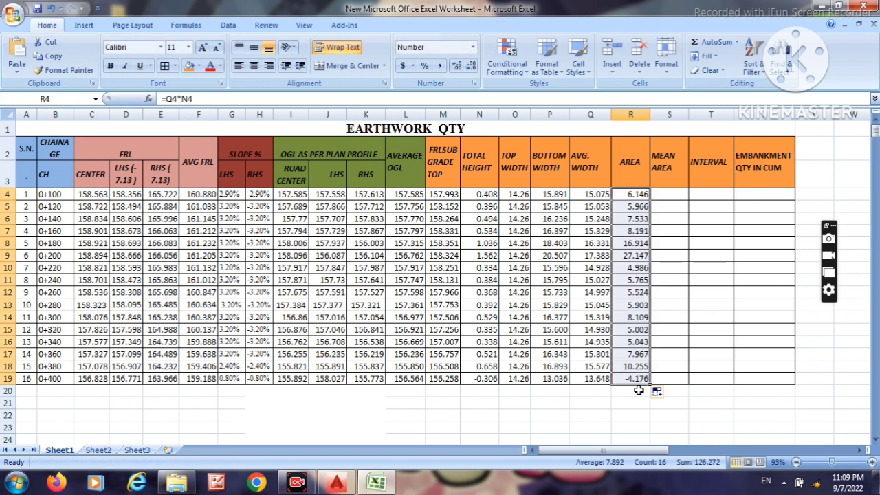
# Calculate the MEAN AREA column with =(R4+R5)/2 in S5 and copy the formula down to S20.
pyautogui.click(671, 209)
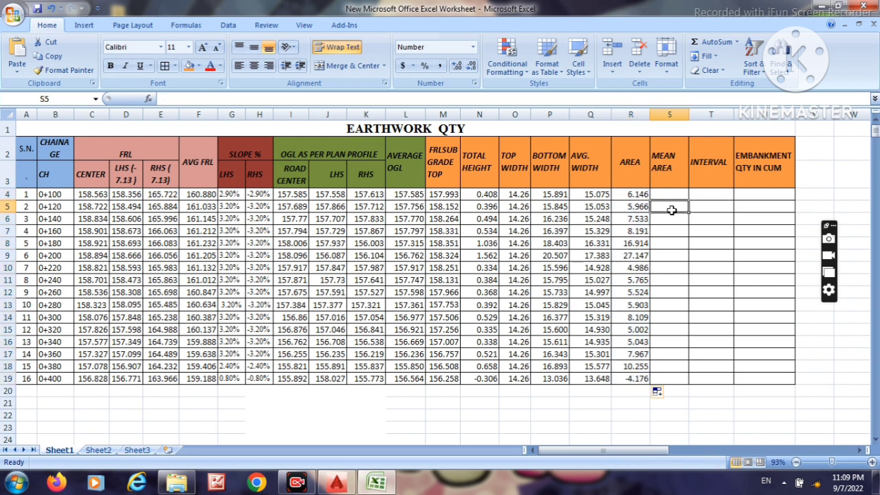
pyautogui.write('=')
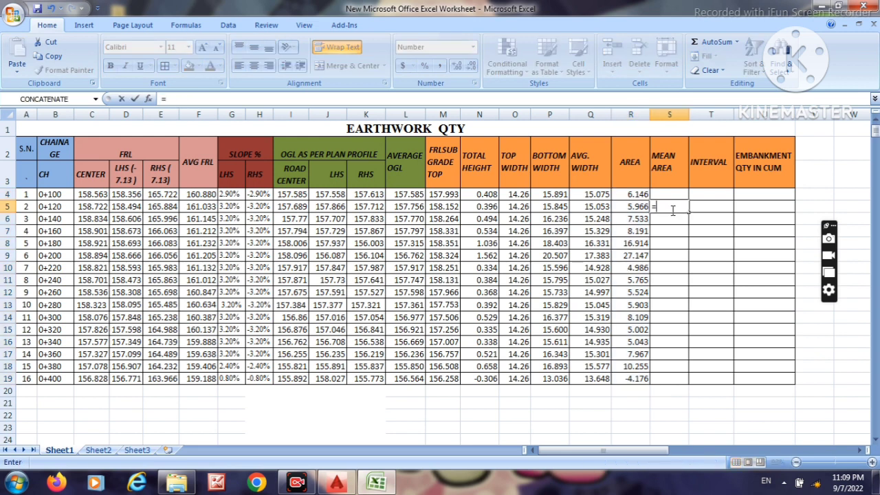
pyautogui.click(626, 194)
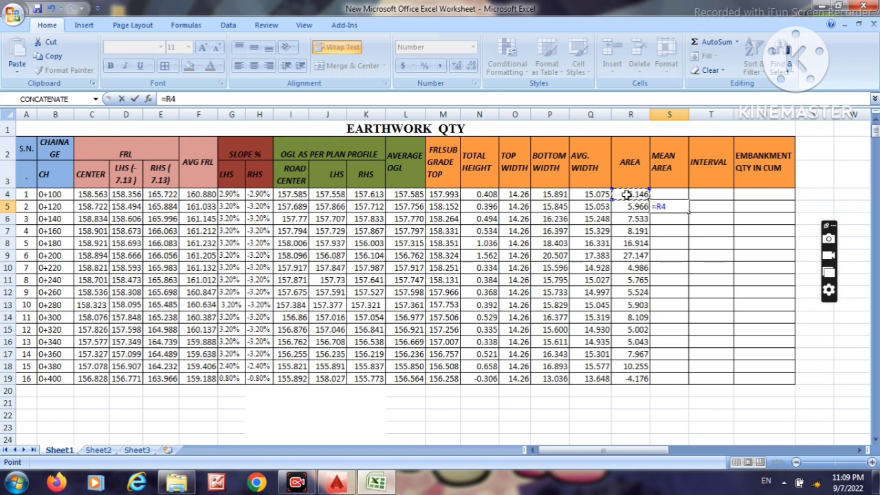
pyautogui.write('+')
pyautogui.click(631, 206)
pyautogui.click(656, 207)
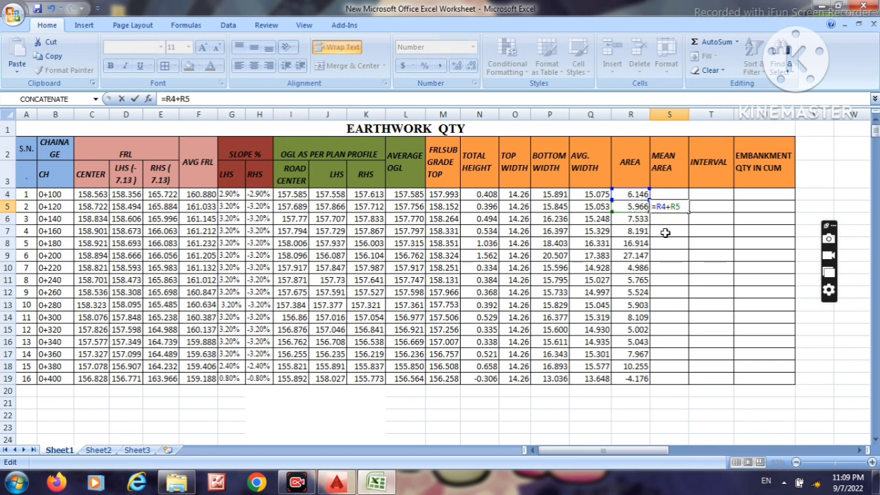
pyautogui.write('(')
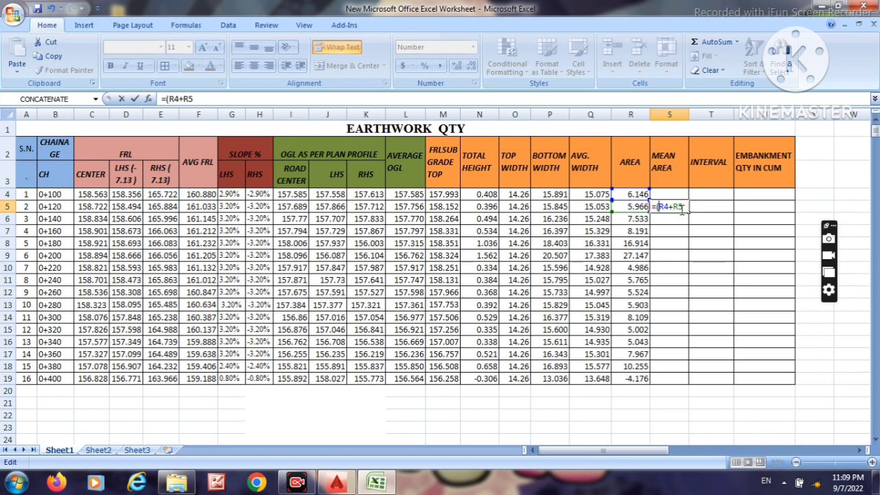
pyautogui.write(')/2')
pyautogui.press('Return')
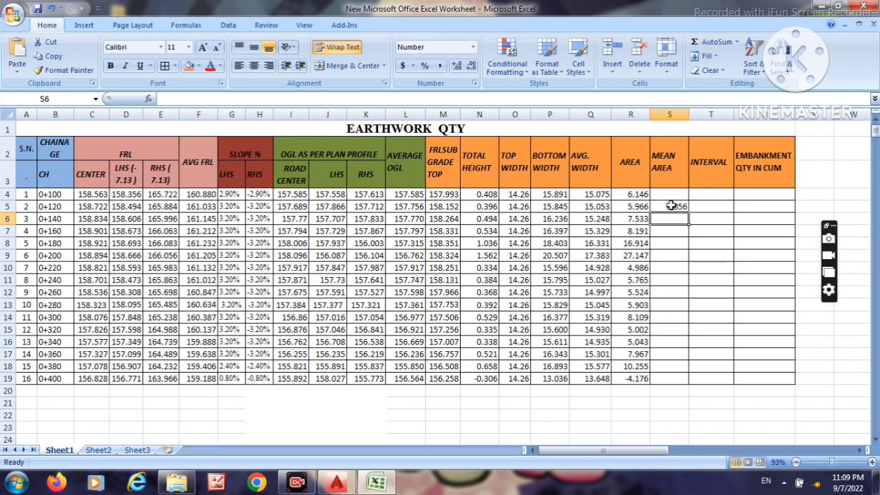
pyautogui.click(672, 206)
pyautogui.moveTo(687, 213); pyautogui.dragTo(682, 390)
# Clear the surplus mean area formula from S20 below the table.
pyautogui.click(696, 406)
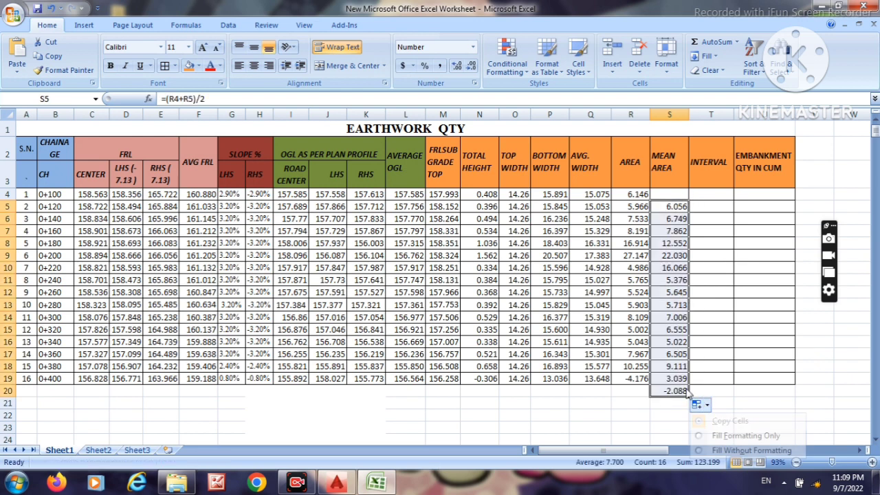
pyautogui.click(639, 404)
pyautogui.click(674, 389)
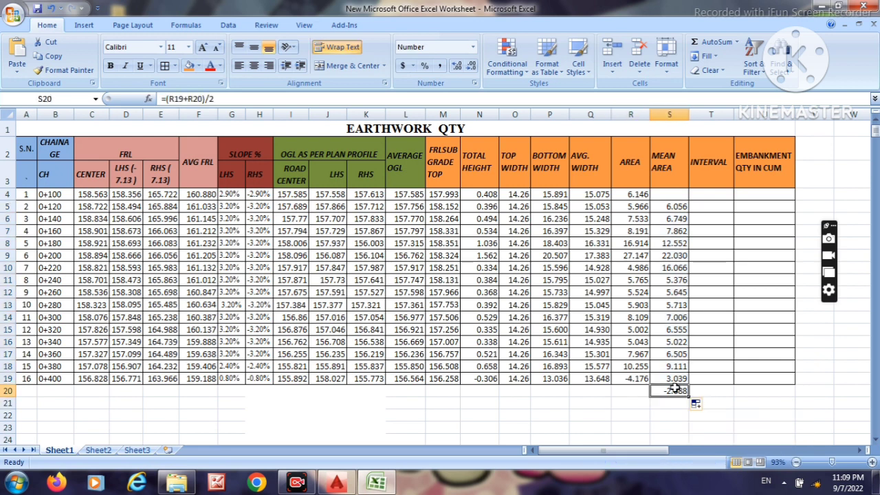
pyautogui.press('Delete')
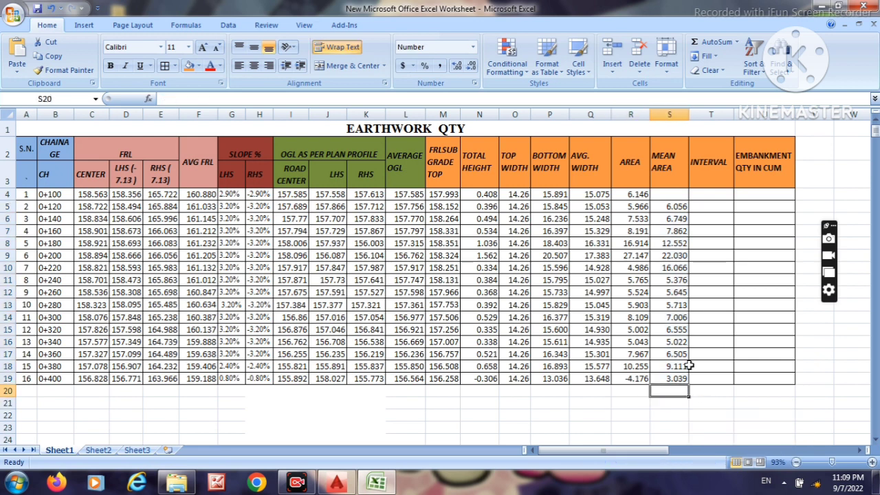
# Check the spacing of the first chainages, enter 20 as the INTERVAL in T5 and copy the value down to T19.
pyautogui.click(705, 215)
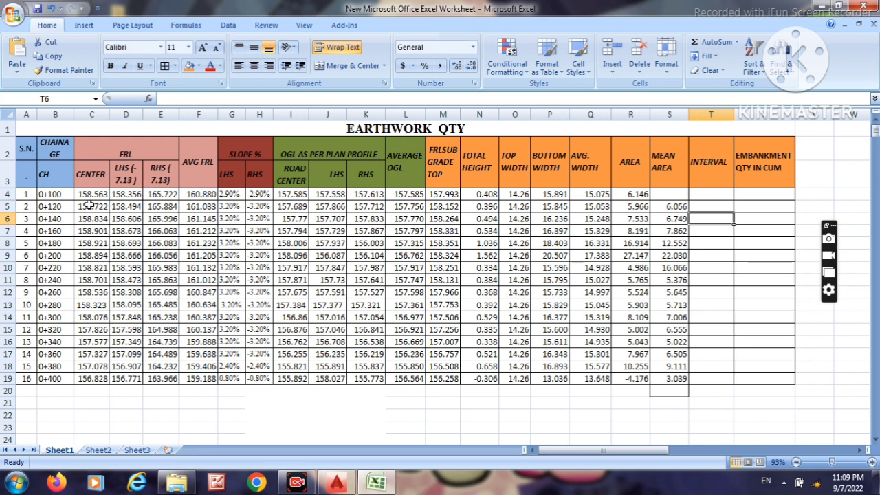
pyautogui.click(61, 195)
pyautogui.click(61, 208)
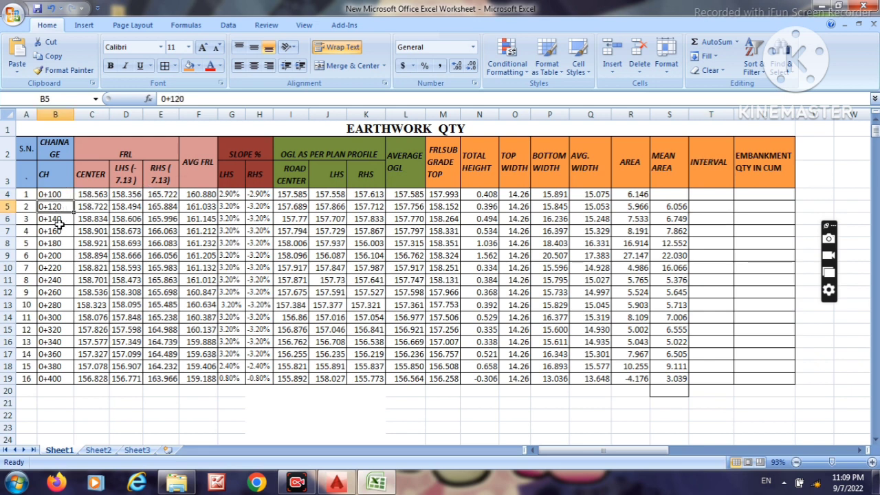
pyautogui.click(62, 197)
pyautogui.press('Down')
pyautogui.click(56, 219)
pyautogui.click(57, 232)
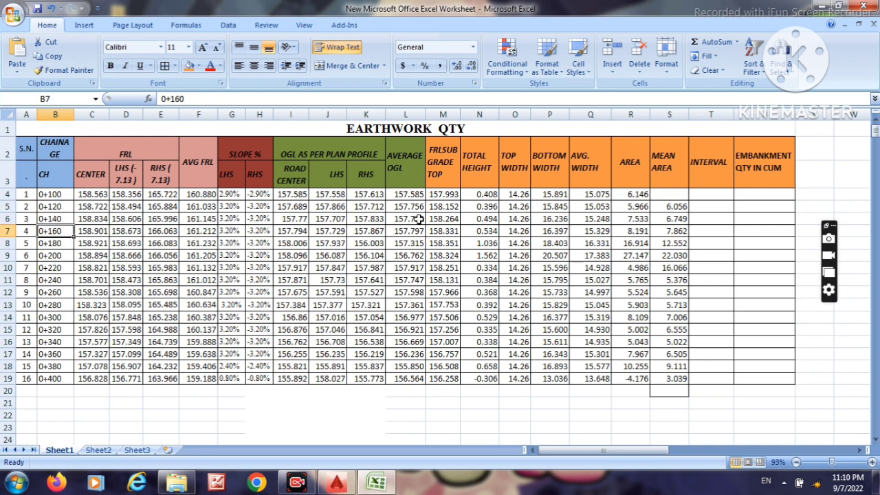
pyautogui.click(705, 208)
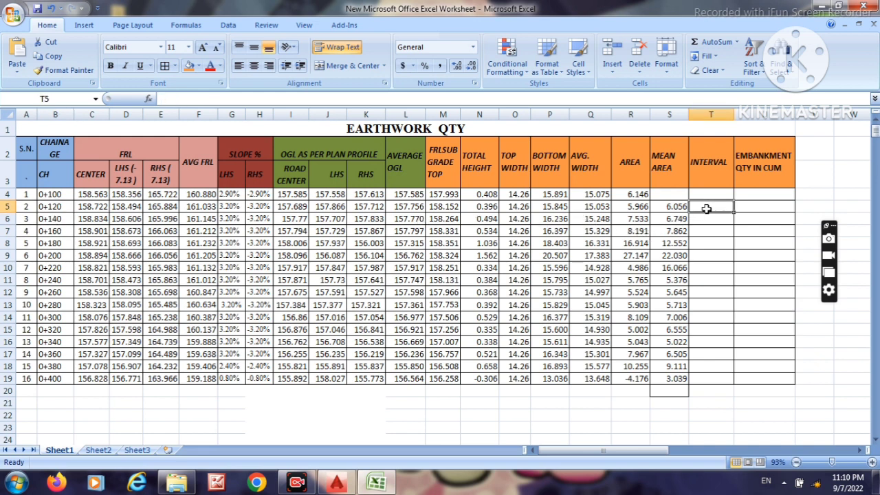
pyautogui.write('20')
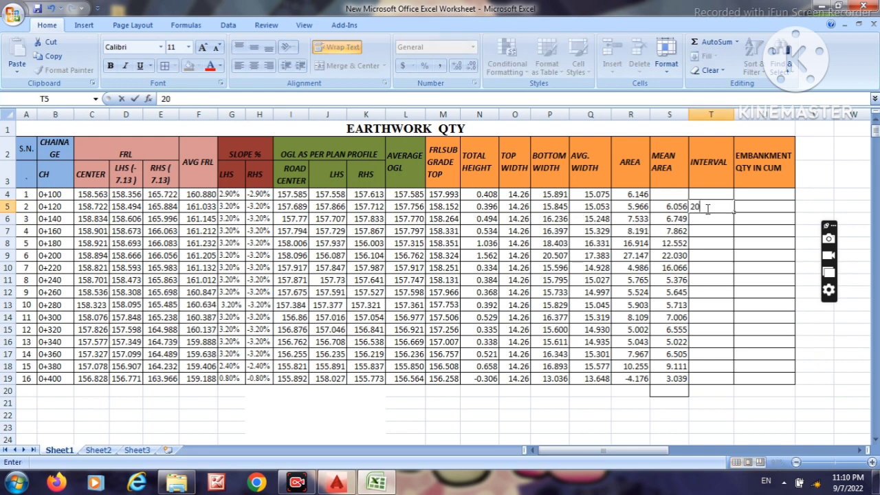
pyautogui.click(720, 251)
pyautogui.click(721, 209)
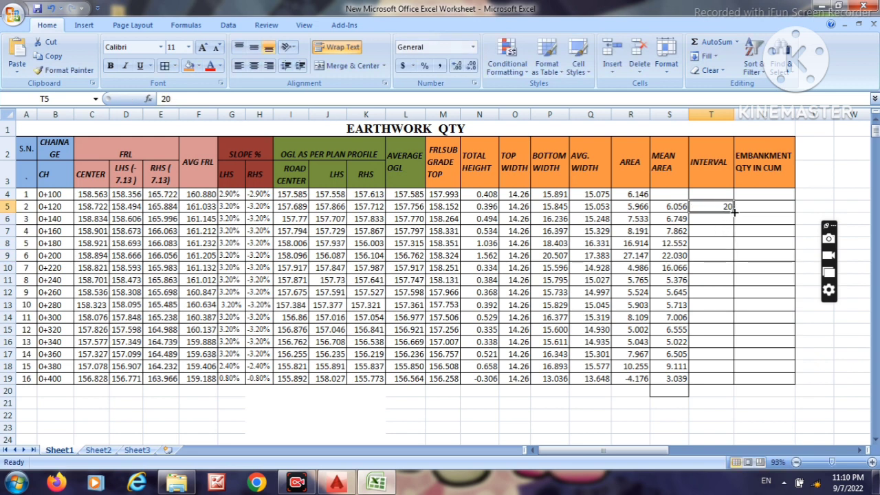
pyautogui.moveTo(734, 213); pyautogui.dragTo(728, 379)
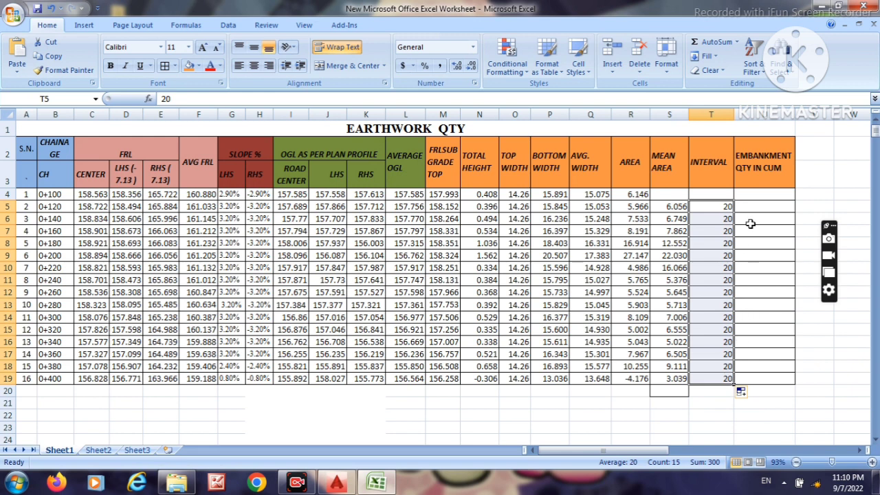
# Calculate the EMBANKMENT QTY IN CUM column with =T5*S5 in U5 and copy the formula down to U19.
pyautogui.click(749, 206)
pyautogui.write('=')
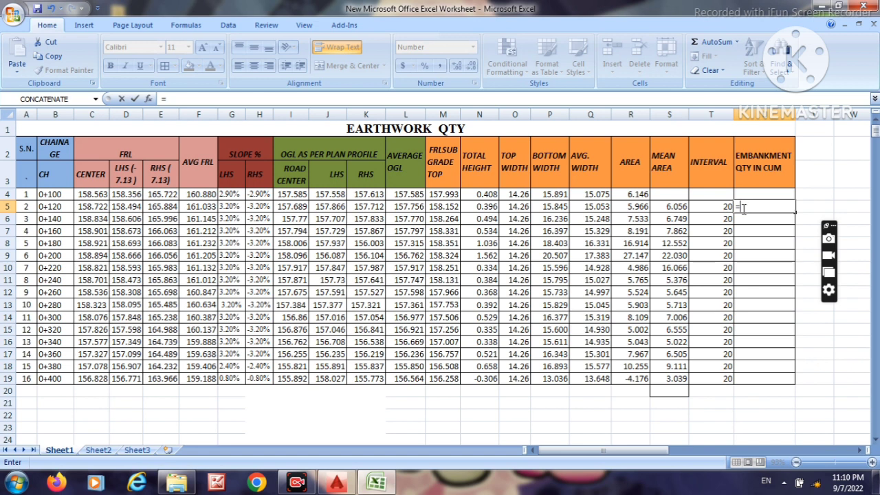
pyautogui.click(711, 212)
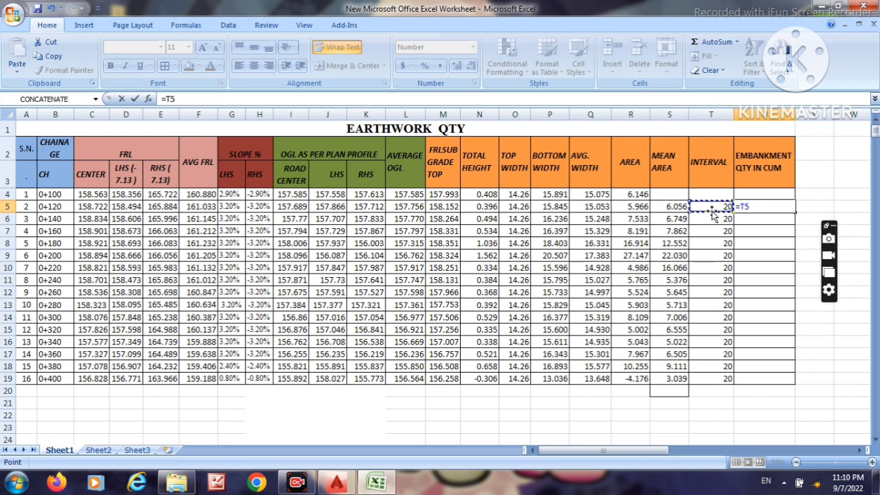
pyautogui.write('*')
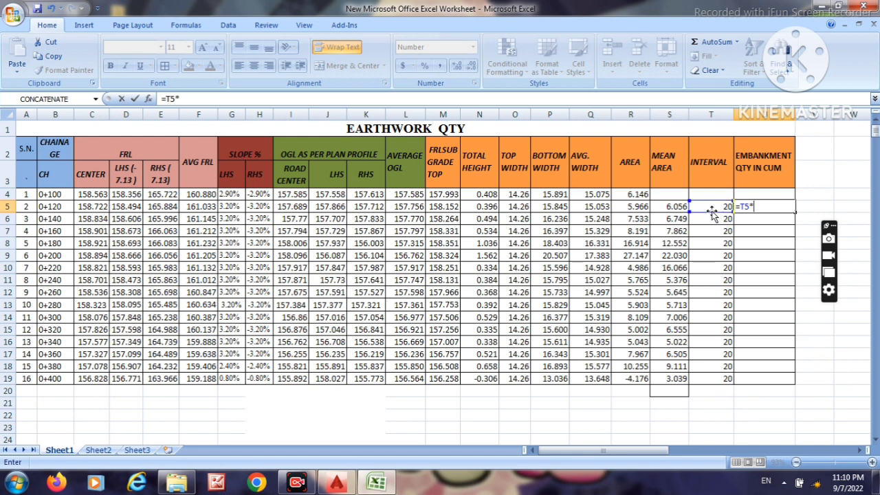
pyautogui.click(663, 206)
pyautogui.press('Return')
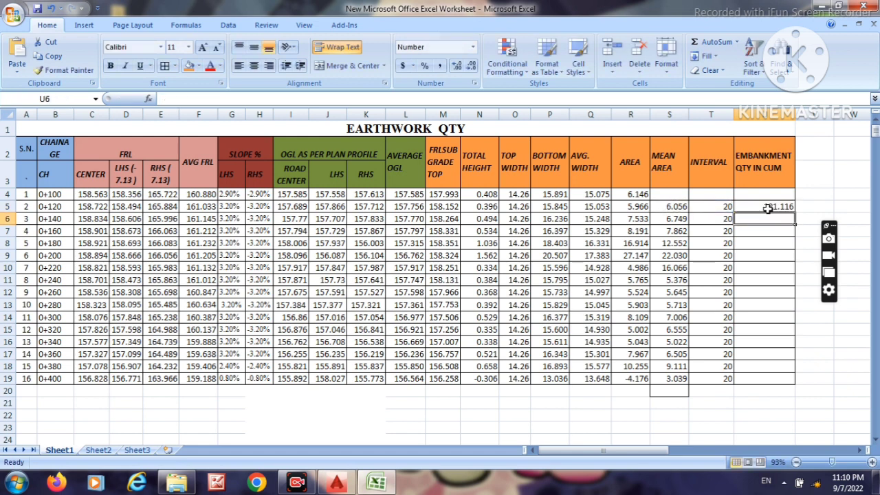
pyautogui.click(768, 206)
pyautogui.moveTo(795, 213); pyautogui.dragTo(781, 381)
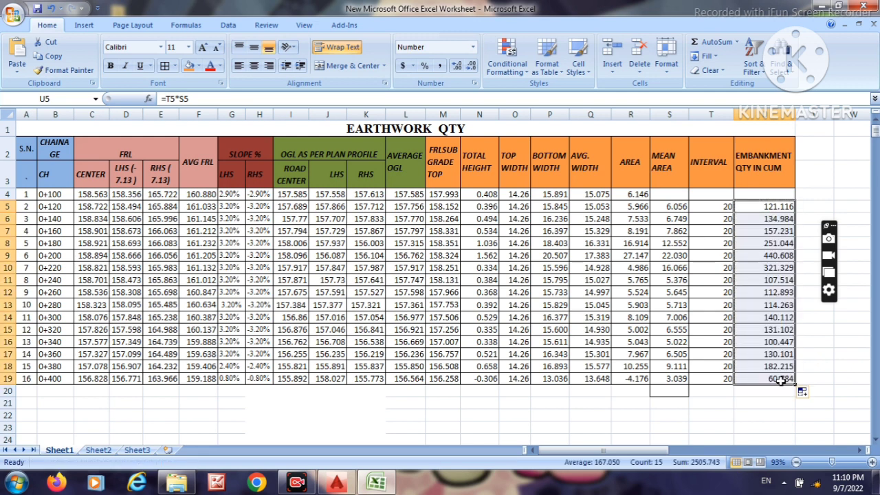
# Sum the embankment quantities U5:U19 in U20 with AutoSum and enter the label TOTAL beside it in T20.
pyautogui.click(714, 42)
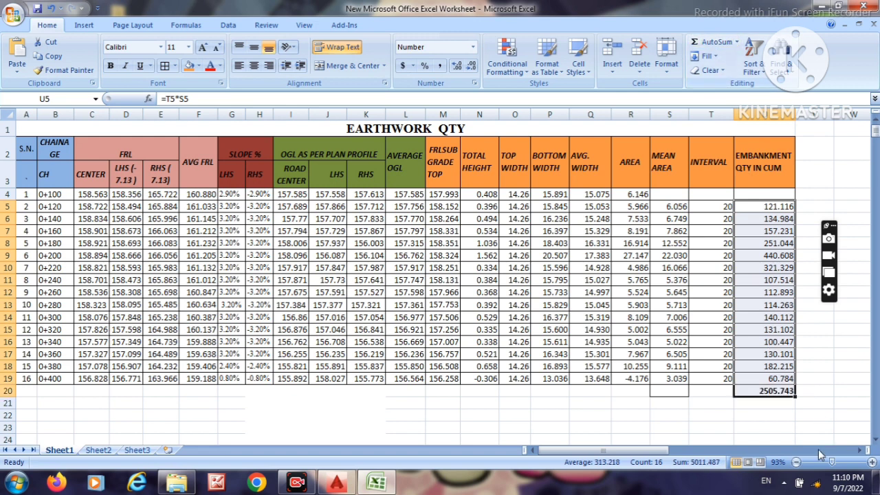
pyautogui.click(775, 391)
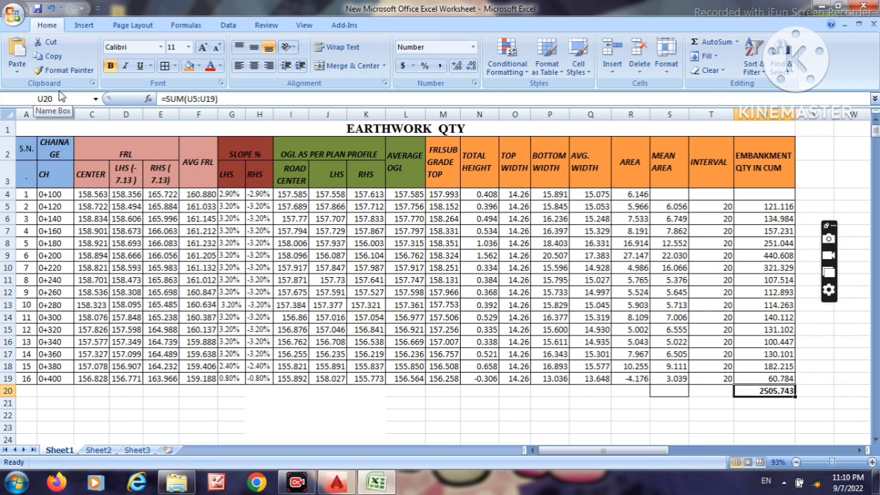
pyautogui.click(717, 391)
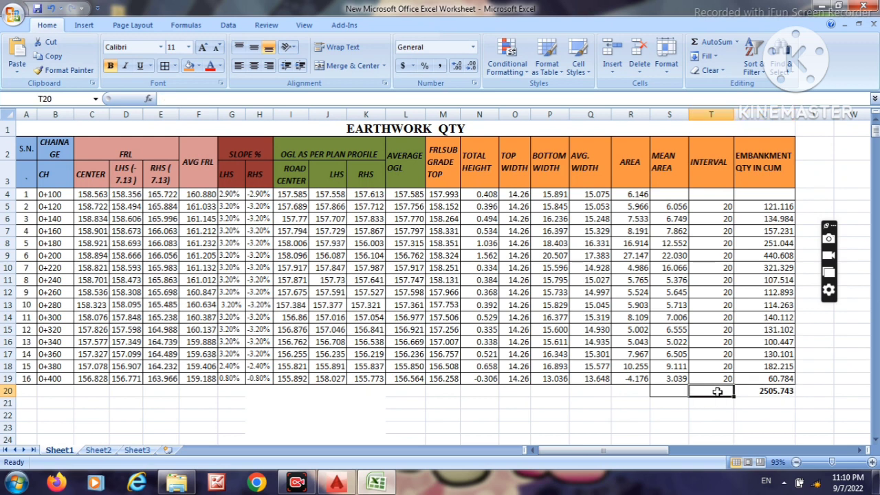
pyautogui.write('TO')
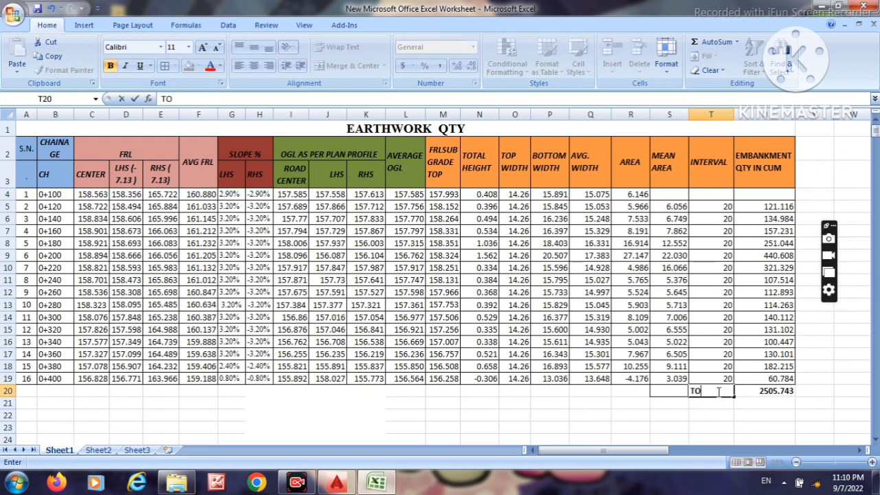
pyautogui.write('TAL')
pyautogui.press('Return')
# Select the TOTAL label together with the embankment sum in T20:U20.
pyautogui.click(708, 390)
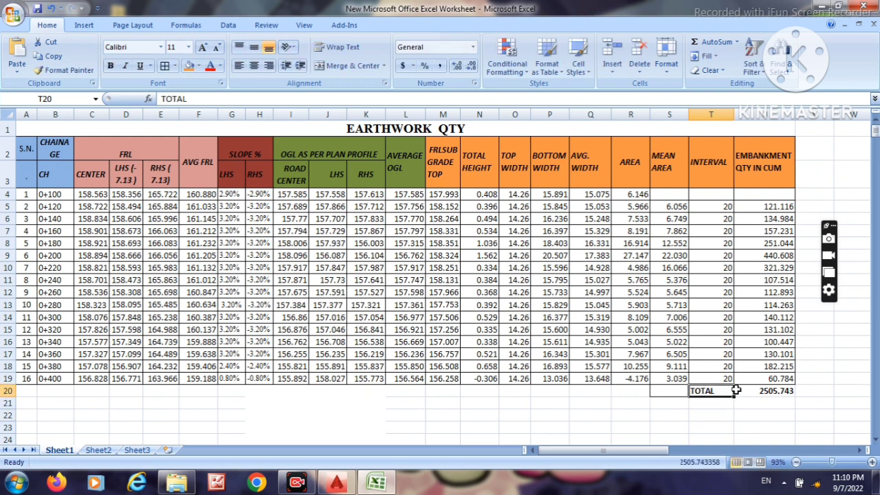
pyautogui.moveTo(735, 390); pyautogui.dragTo(749, 390)
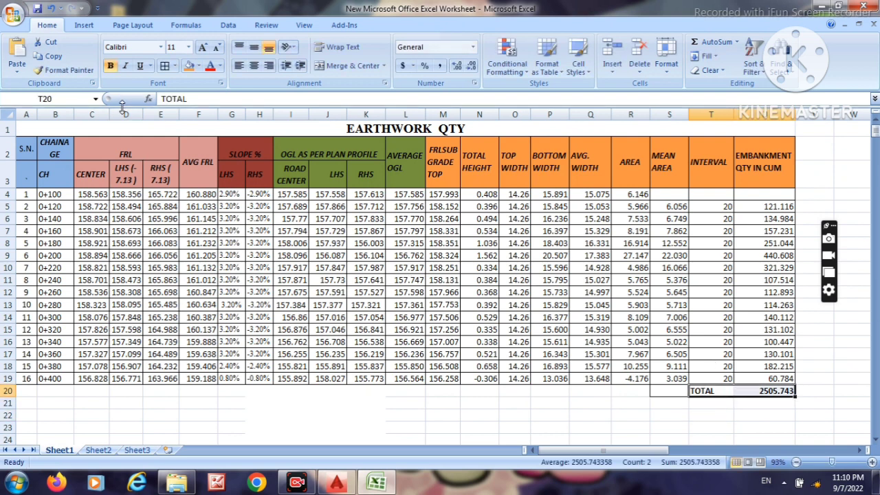